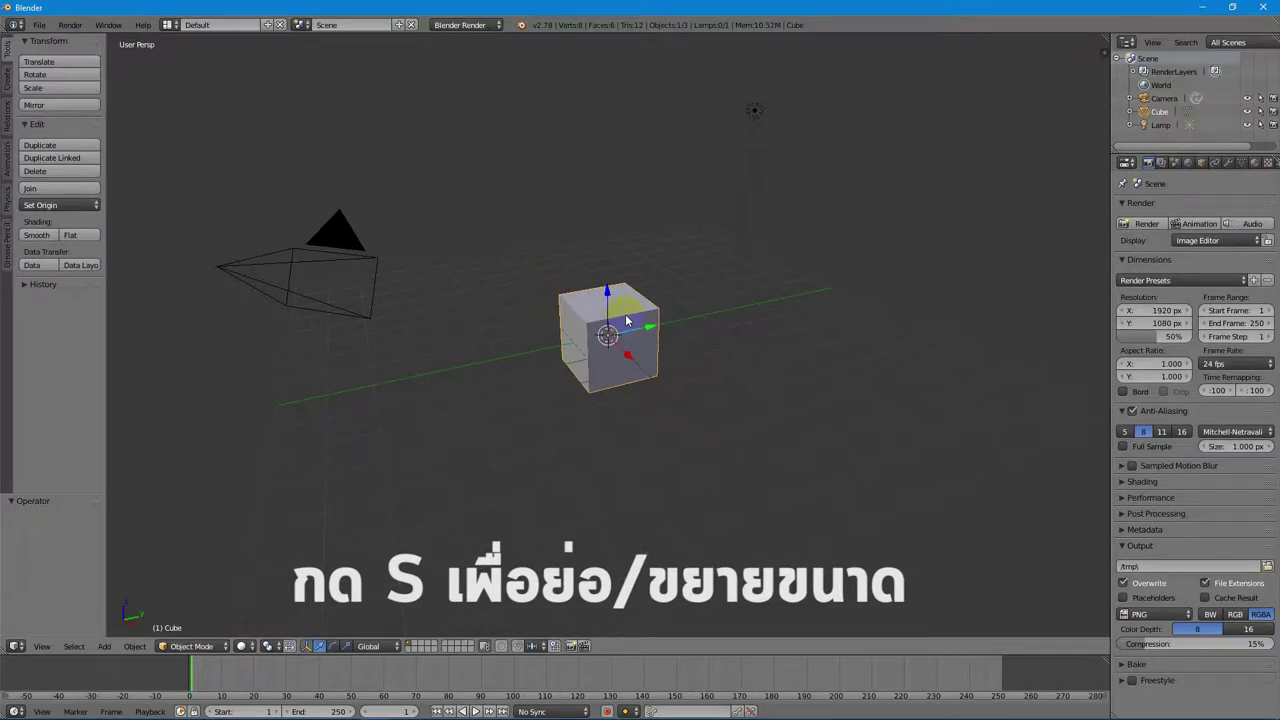
- Scale the default cube uniformly up to about 1.99 times its size
key("s")
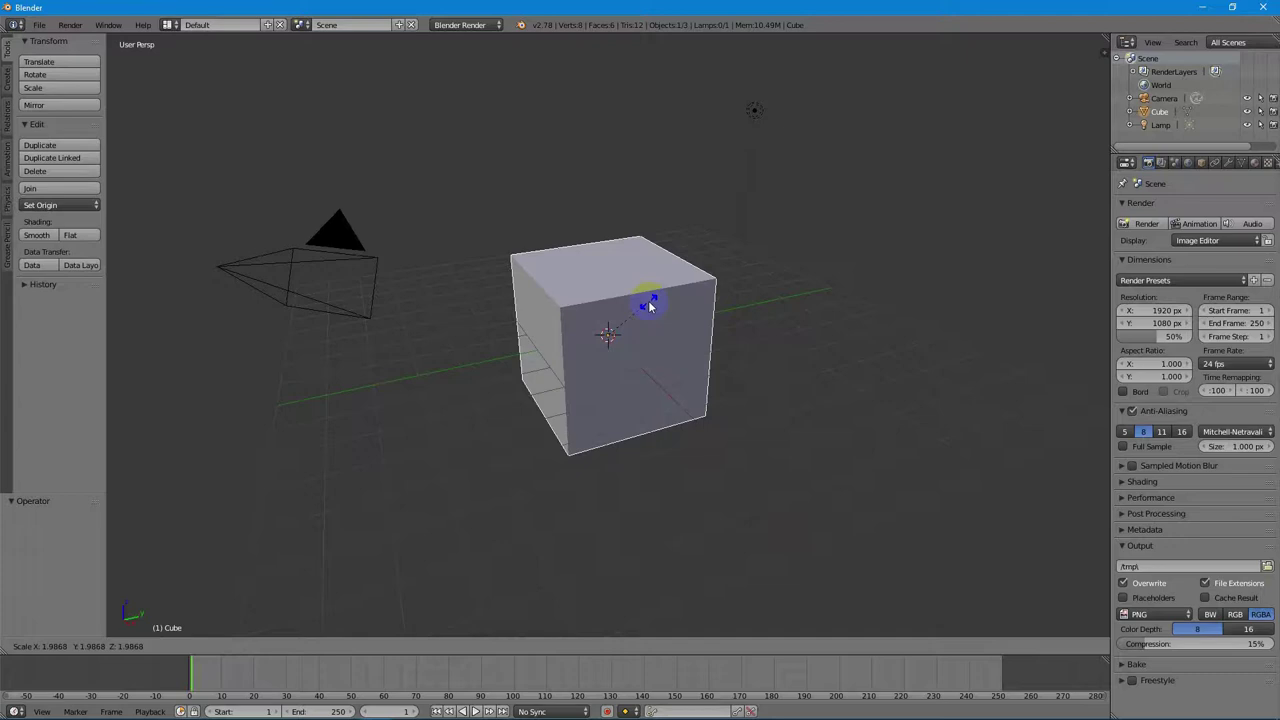
left_click(650, 306)
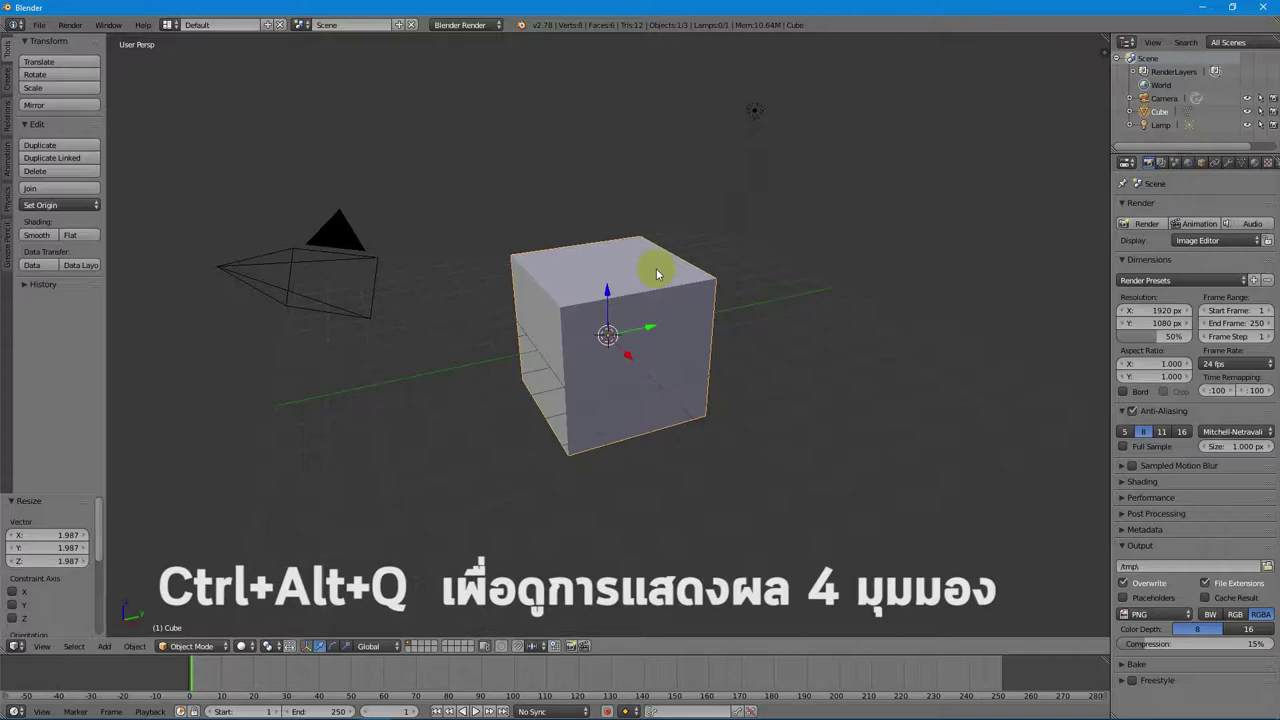
- Split the viewport into a quad view with the camera perspective in the user pane, and set viewport shading to Material
key("ctrl+alt+q")
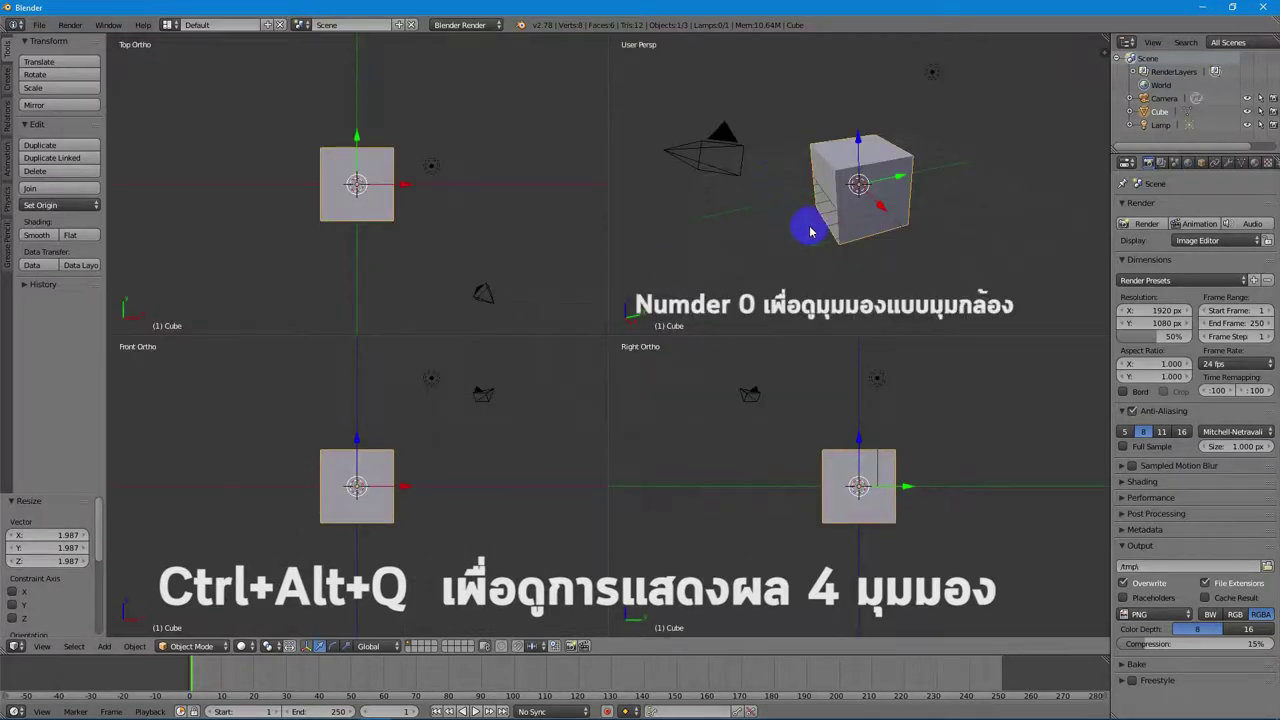
key("KP_0")
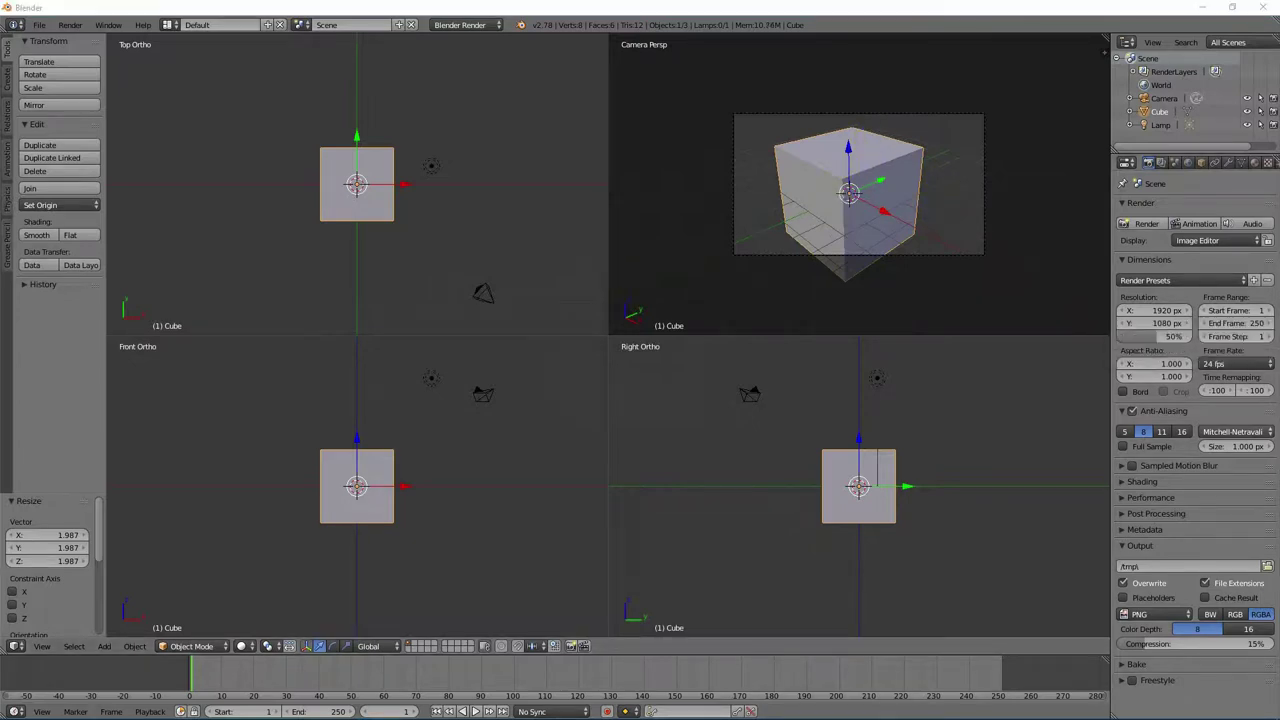
left_click(771, 4)
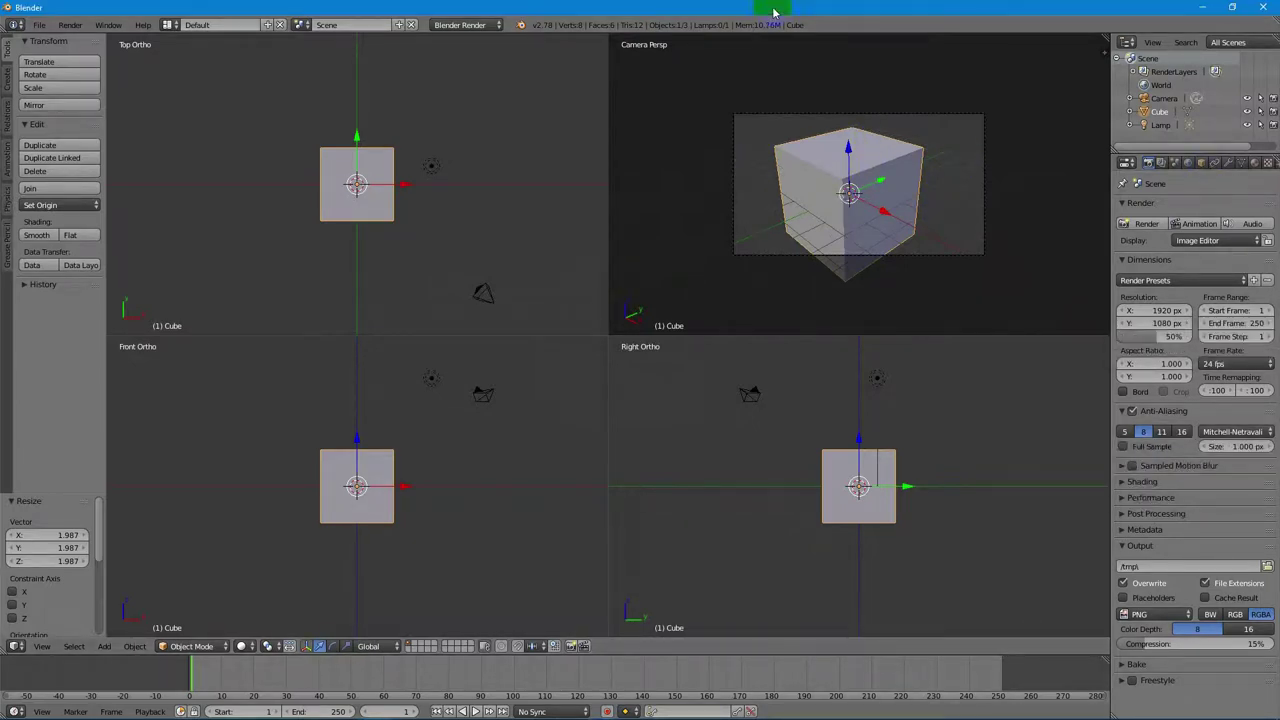
scroll(857, 206, "up", 2)
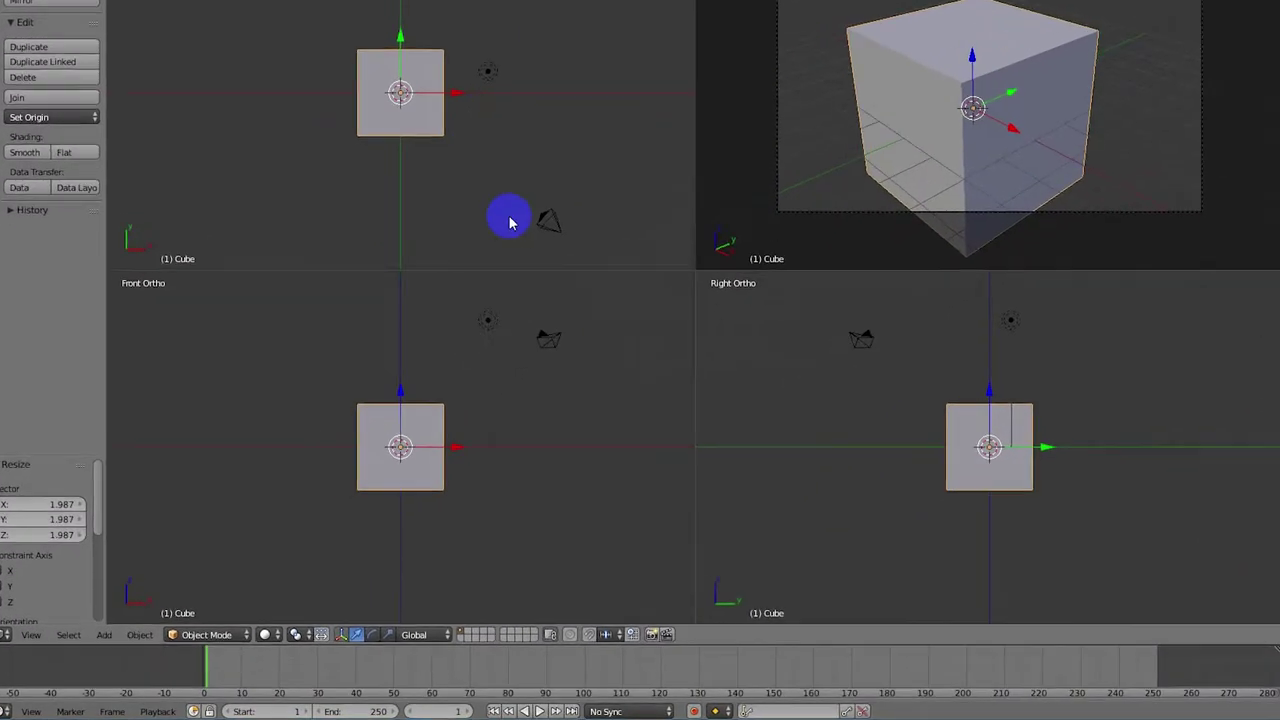
left_click(327, 617)
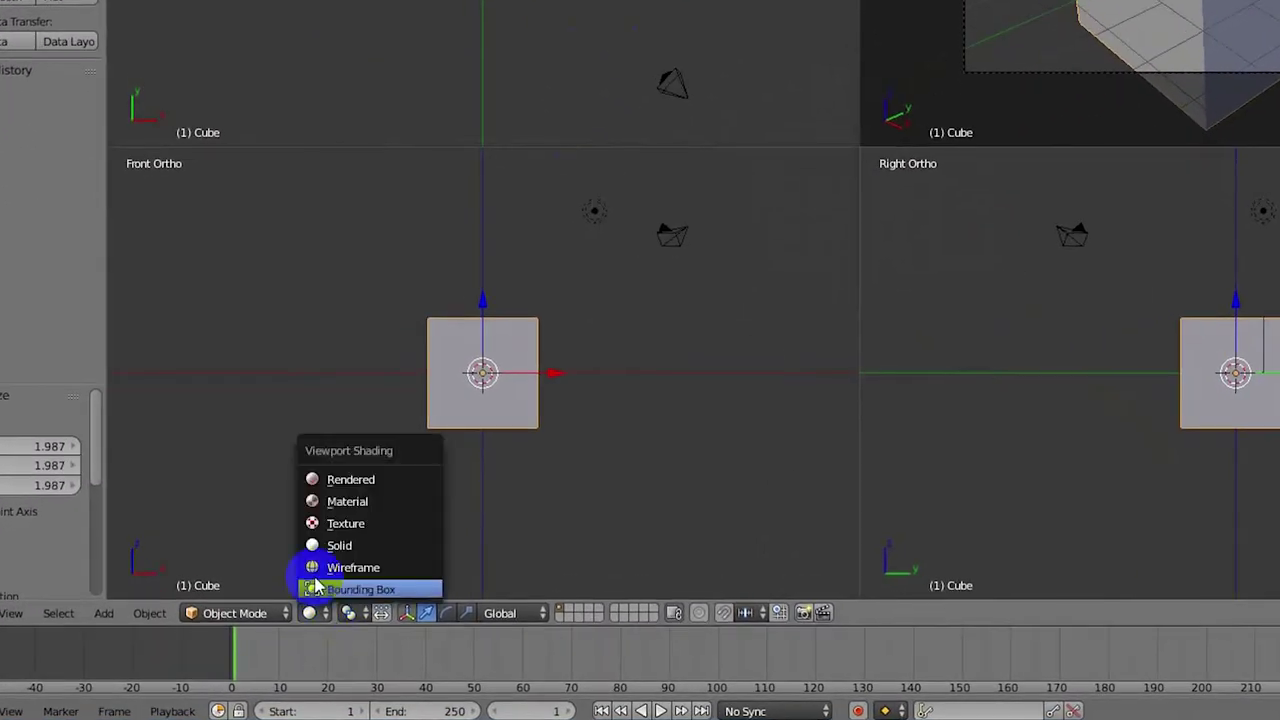
left_click(362, 500)
- Duplicate the lamp twice in the top view, offsetting the first copy about -10.34 X, -2.15 Y and the second about 9.43 X, -3.75 Y from it
right_click(466, 106)
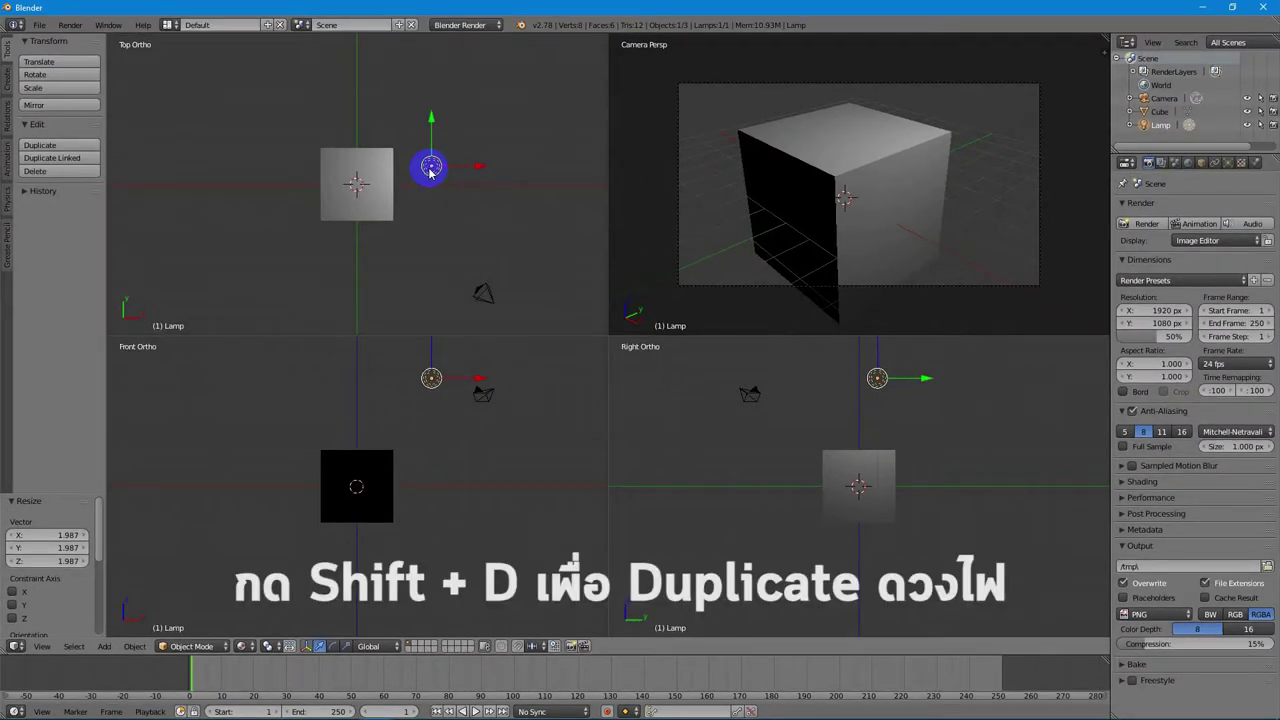
key("shift+d")
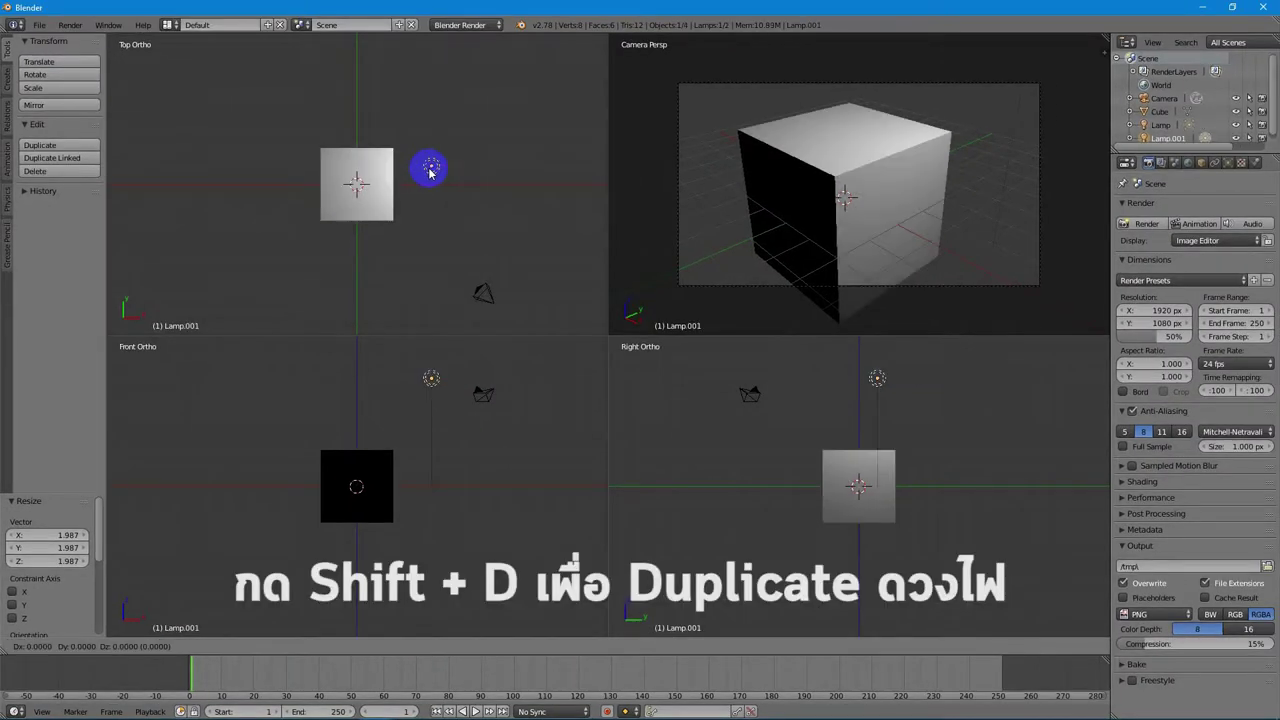
left_click(240, 210)
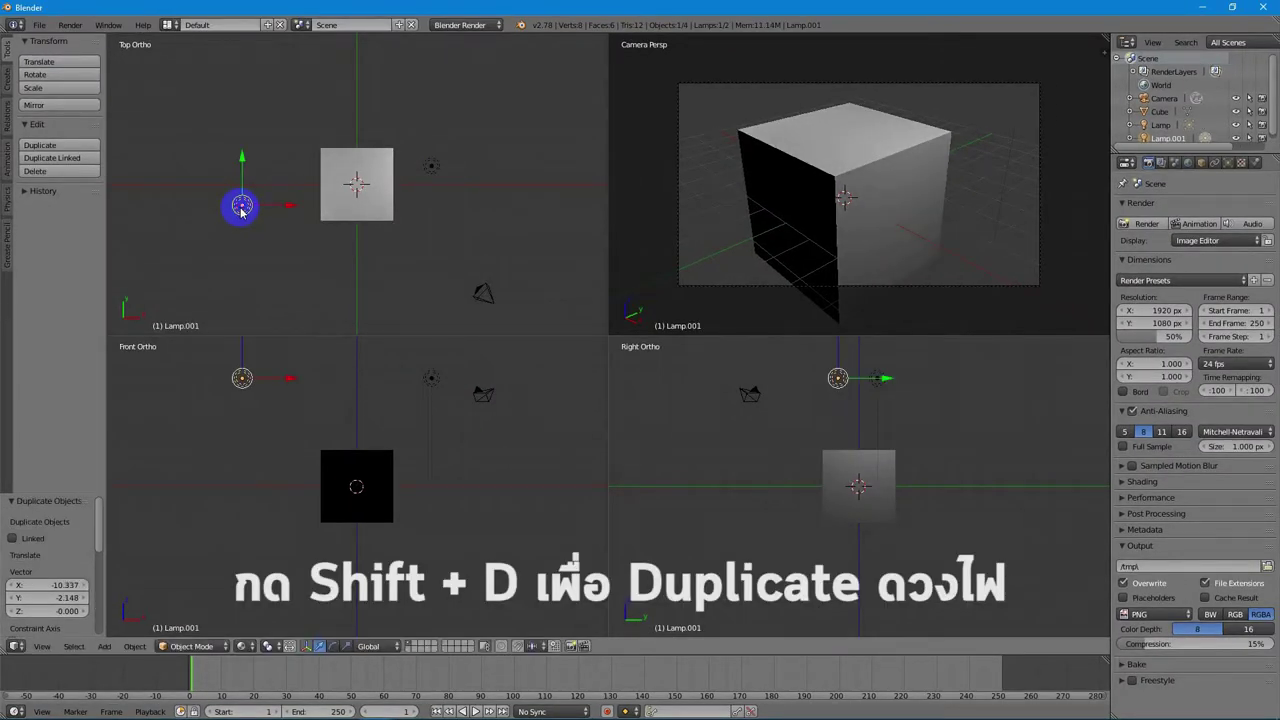
key("shift+d")
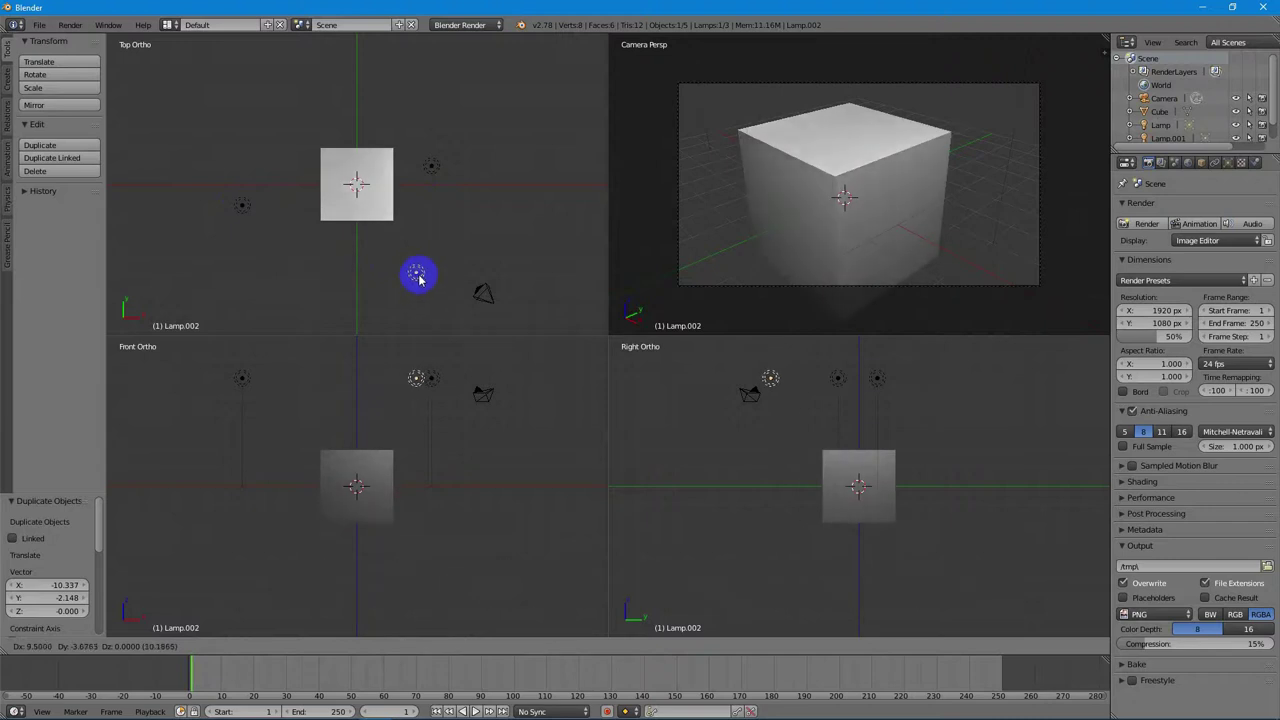
left_click(414, 274)
- Move the camera away from the cube in the top view, by about 3.02 in X and -3.24 in Y
right_click(484, 297)
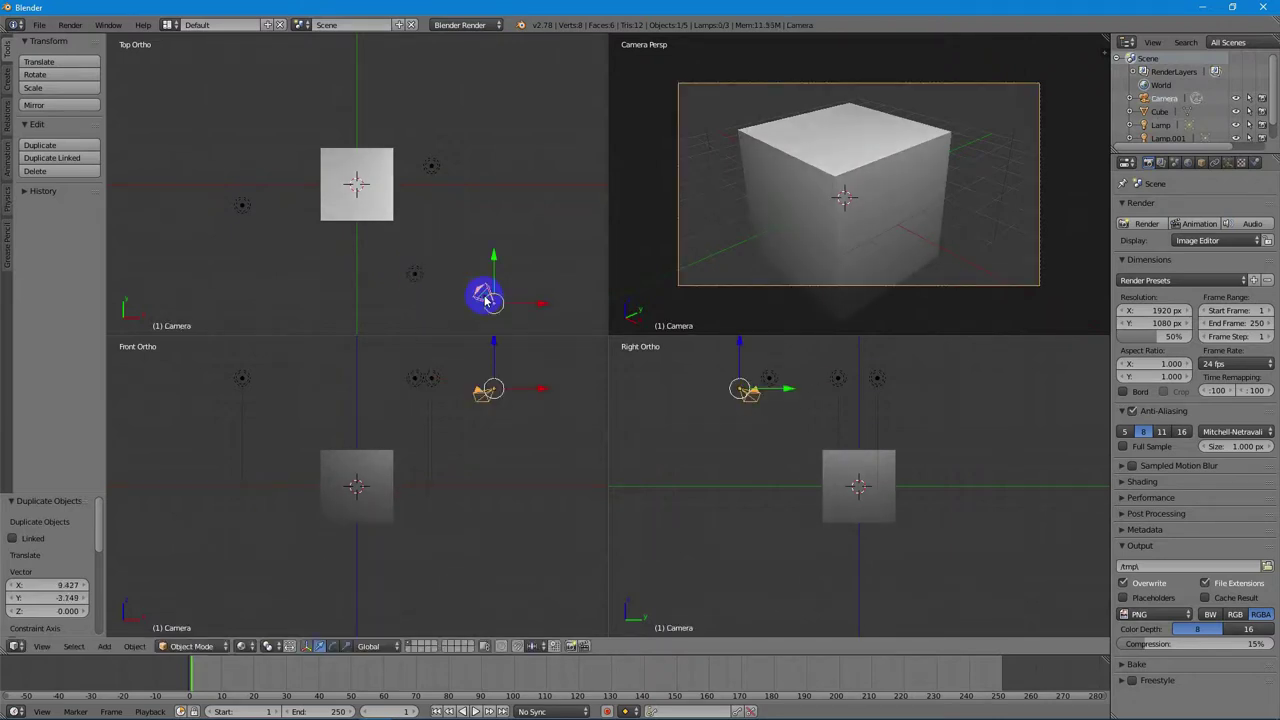
key("g")
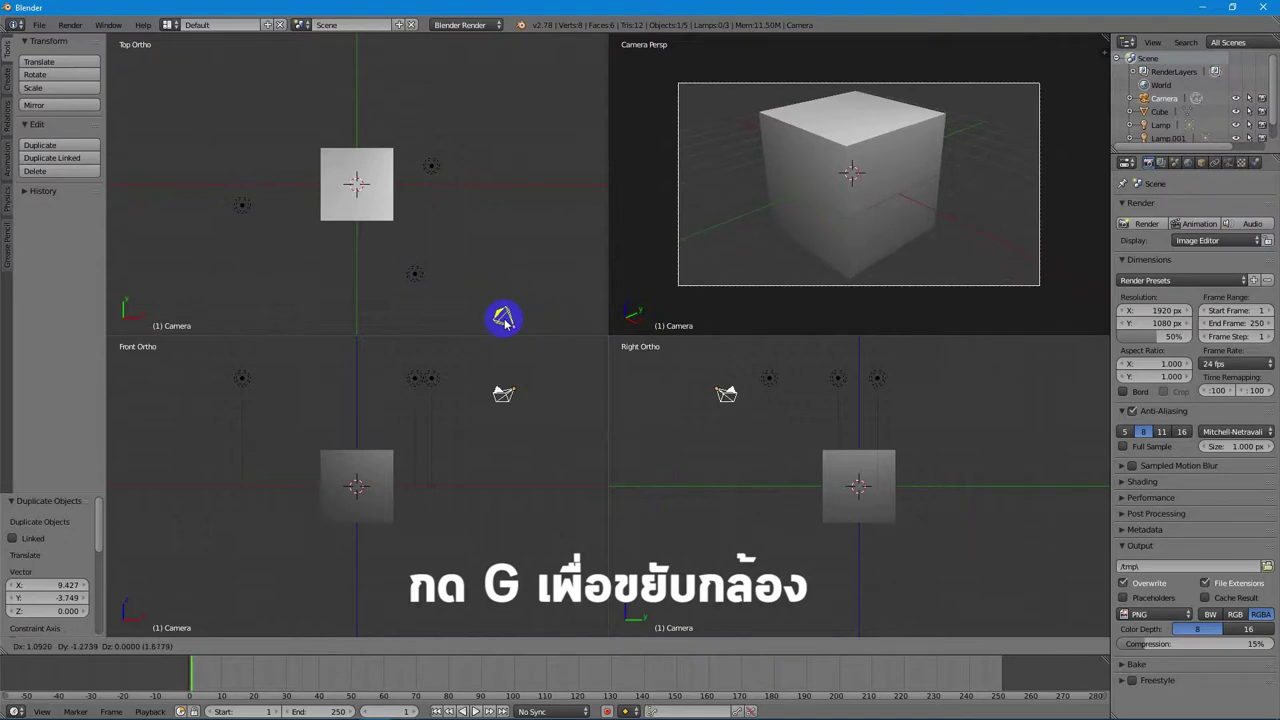
left_click(540, 61)
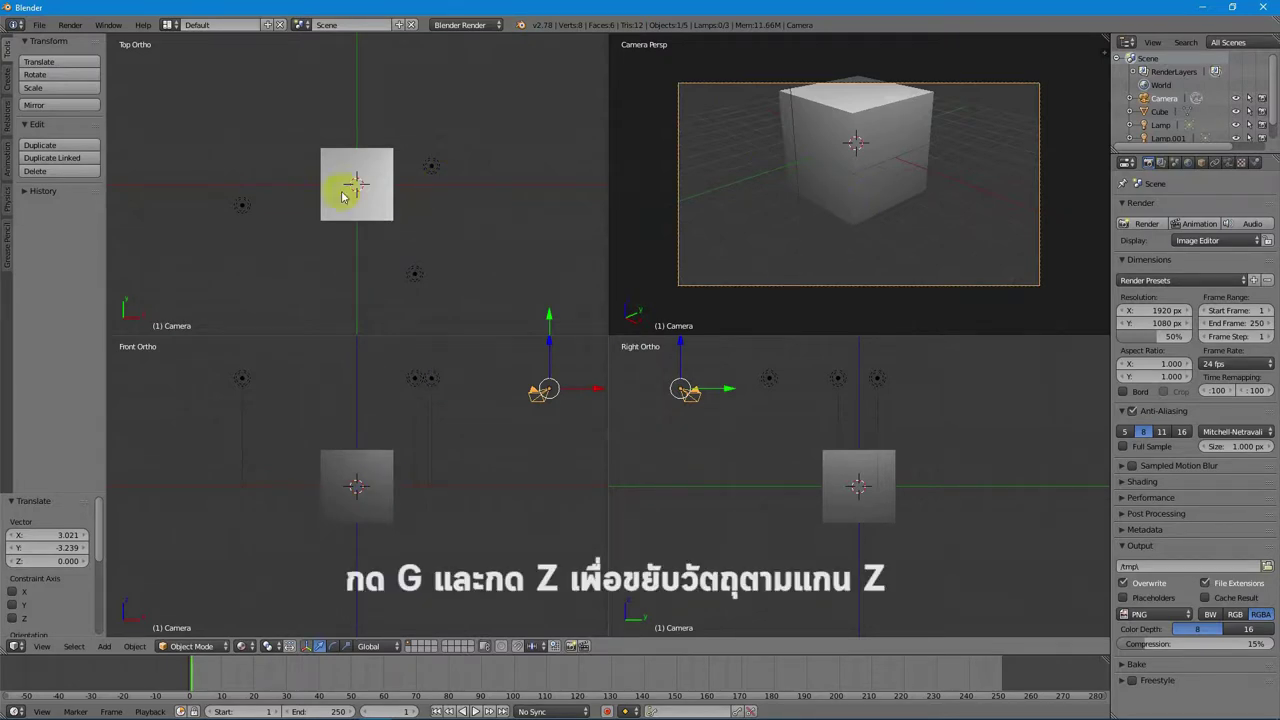
- Raise the cube along the Z axis by about 2.08 so it sits on the ground line
right_click(381, 460)
key("g")
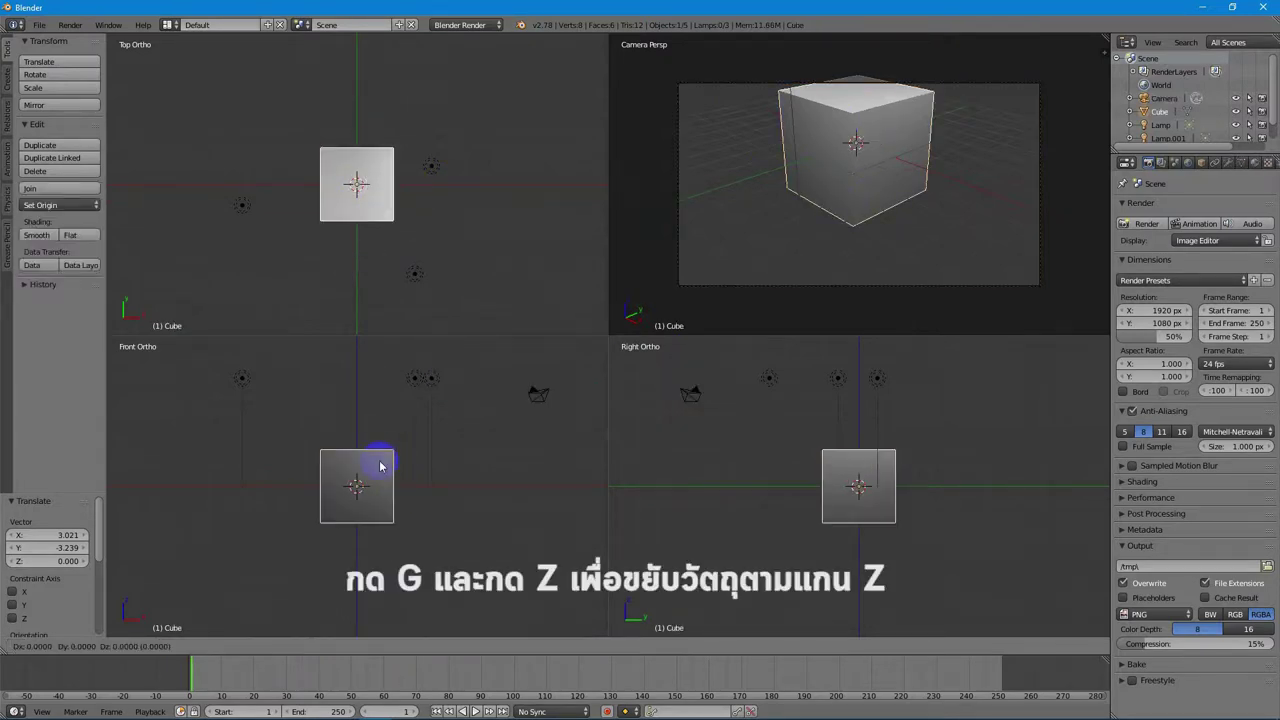
key("z")
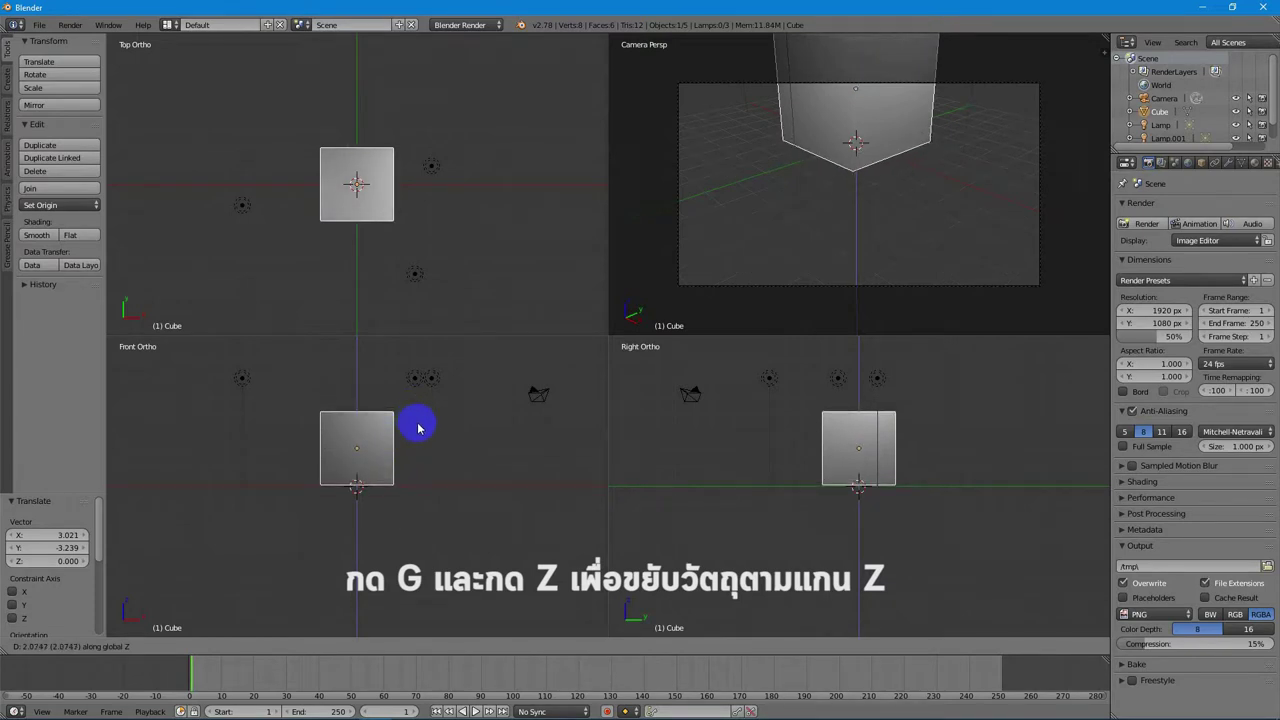
left_click(418, 428)
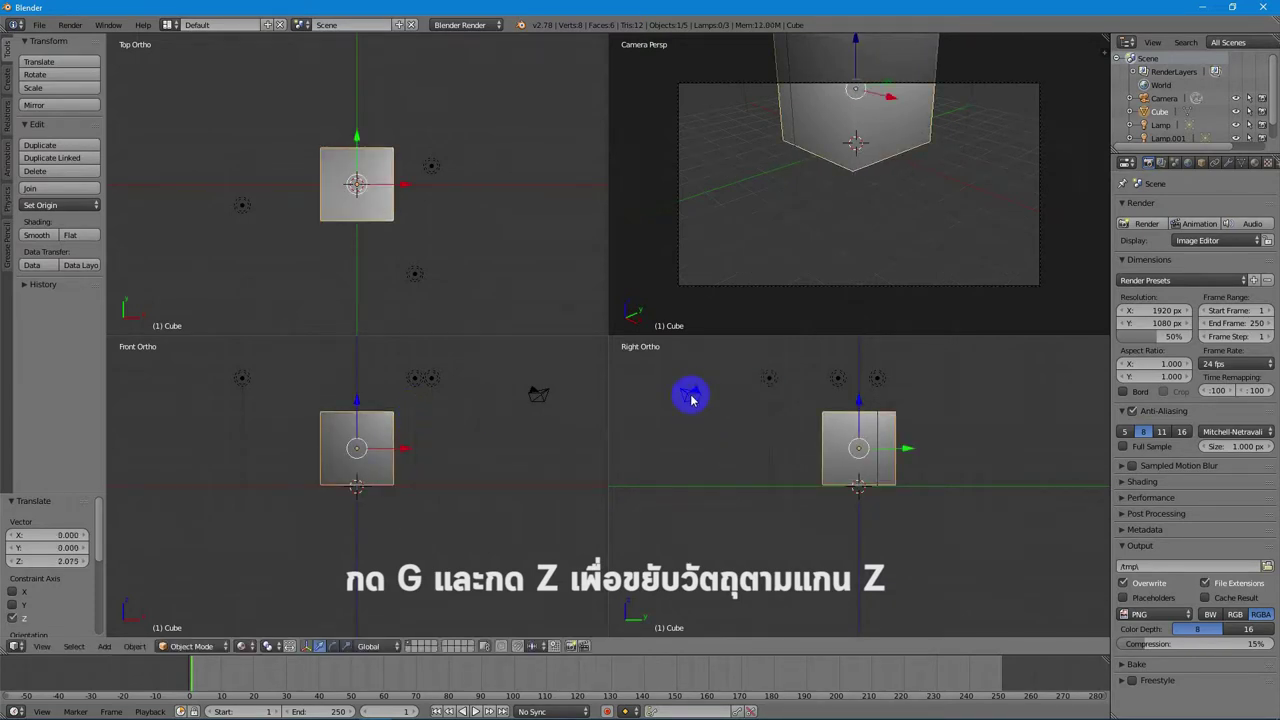
- Raise the camera along the Z axis by about 4.3 so it frames the whole cube
right_click(689, 394)
scroll(723, 449, "down", 2)
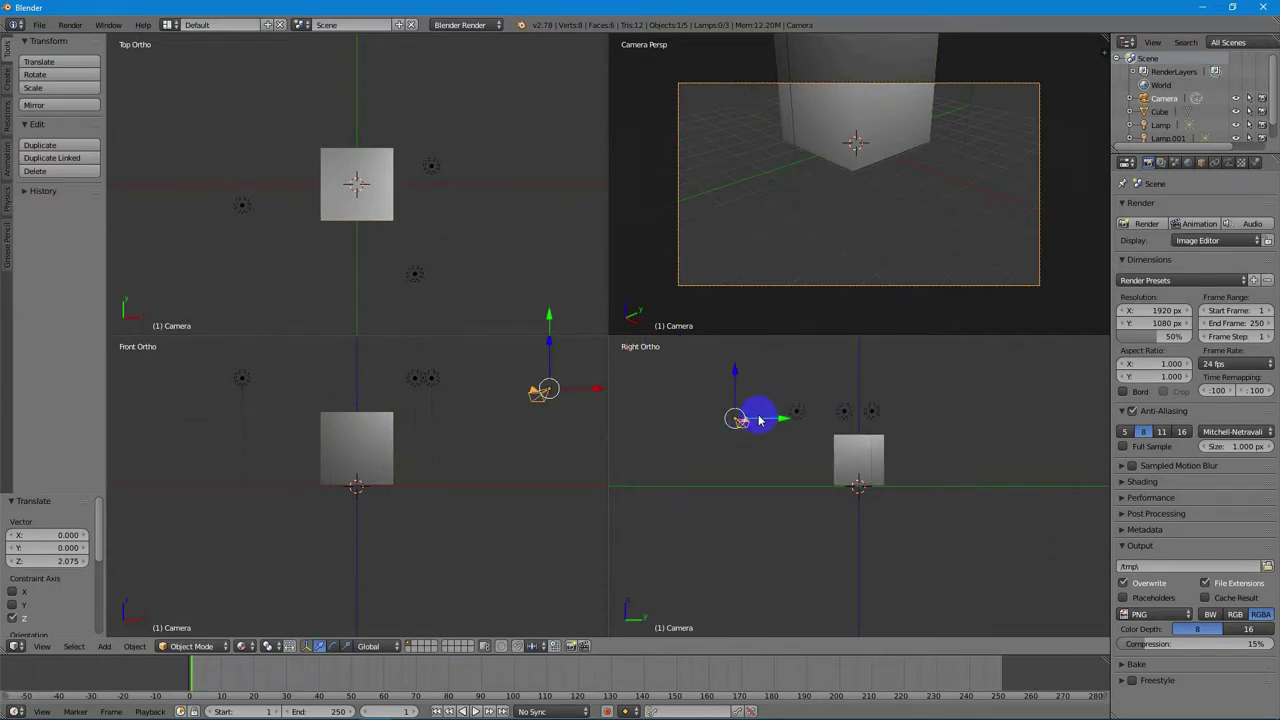
key("g")
key("z")
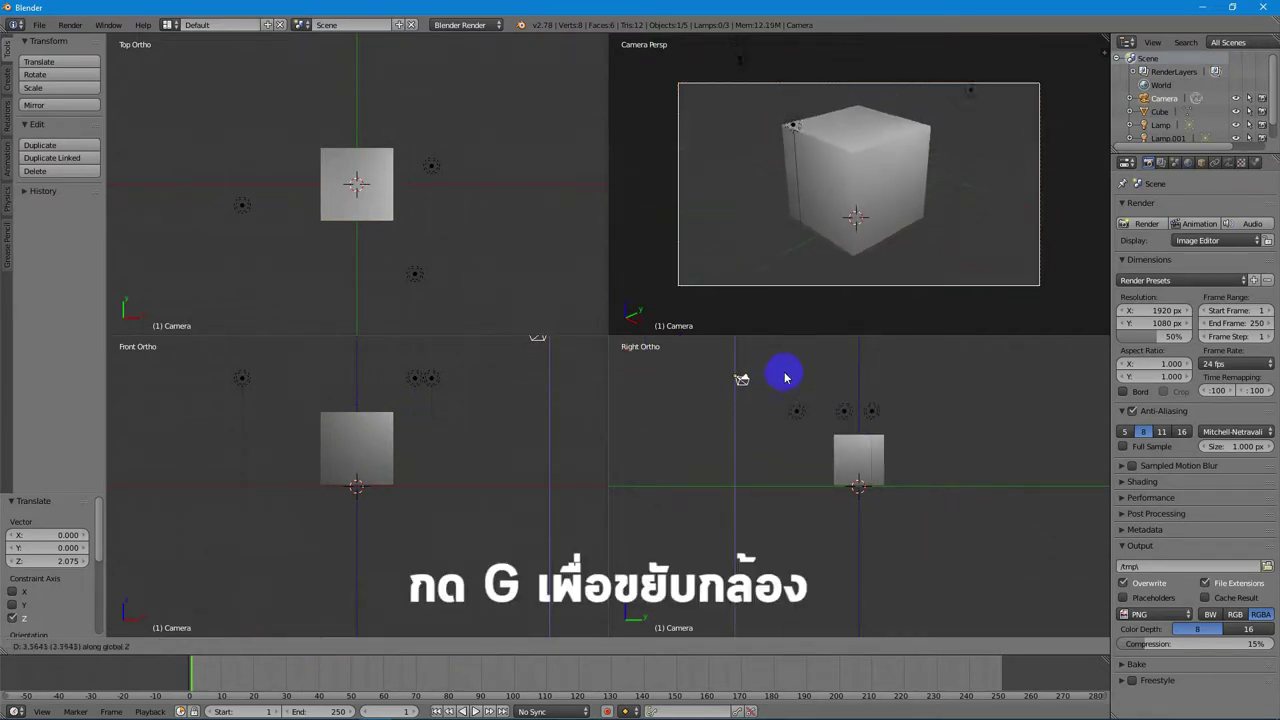
left_click(799, 366)
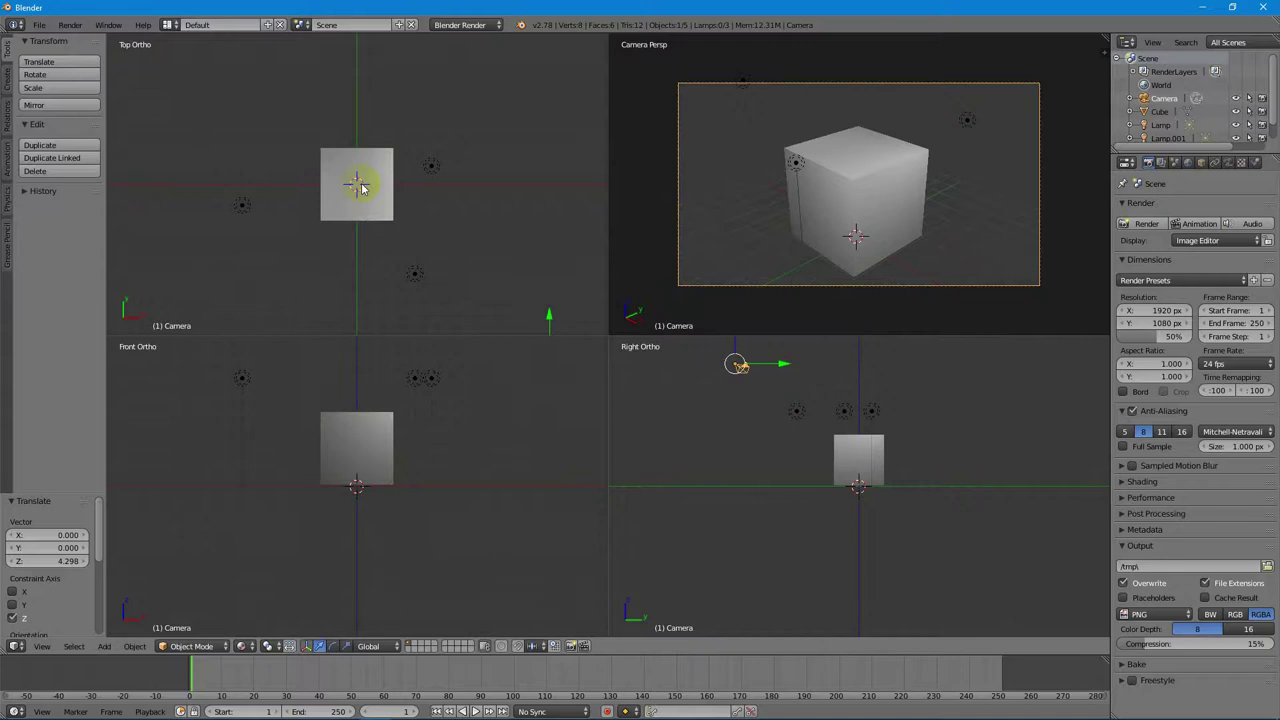
- Add a ground plane scaled up about 13.18 times and shifted by about -7.21 in X and 7.39 in Y
key("shift+a")
mouse_move(362, 187)
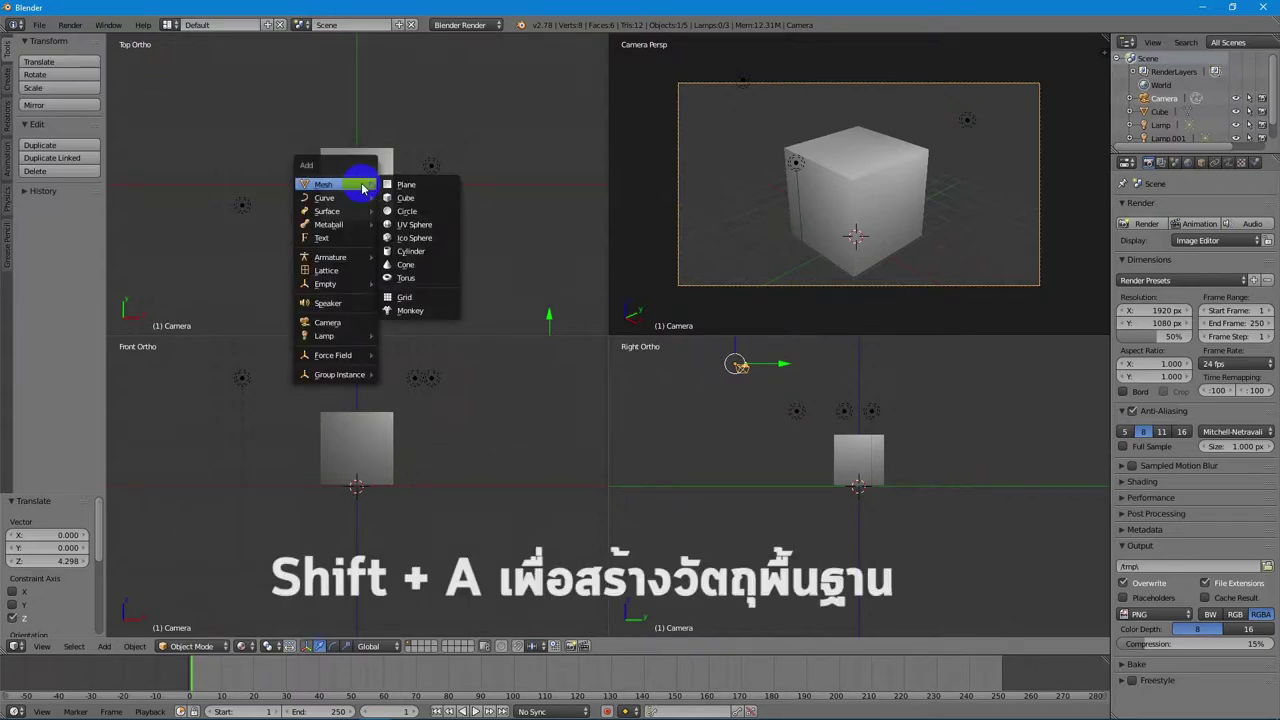
left_click(413, 190)
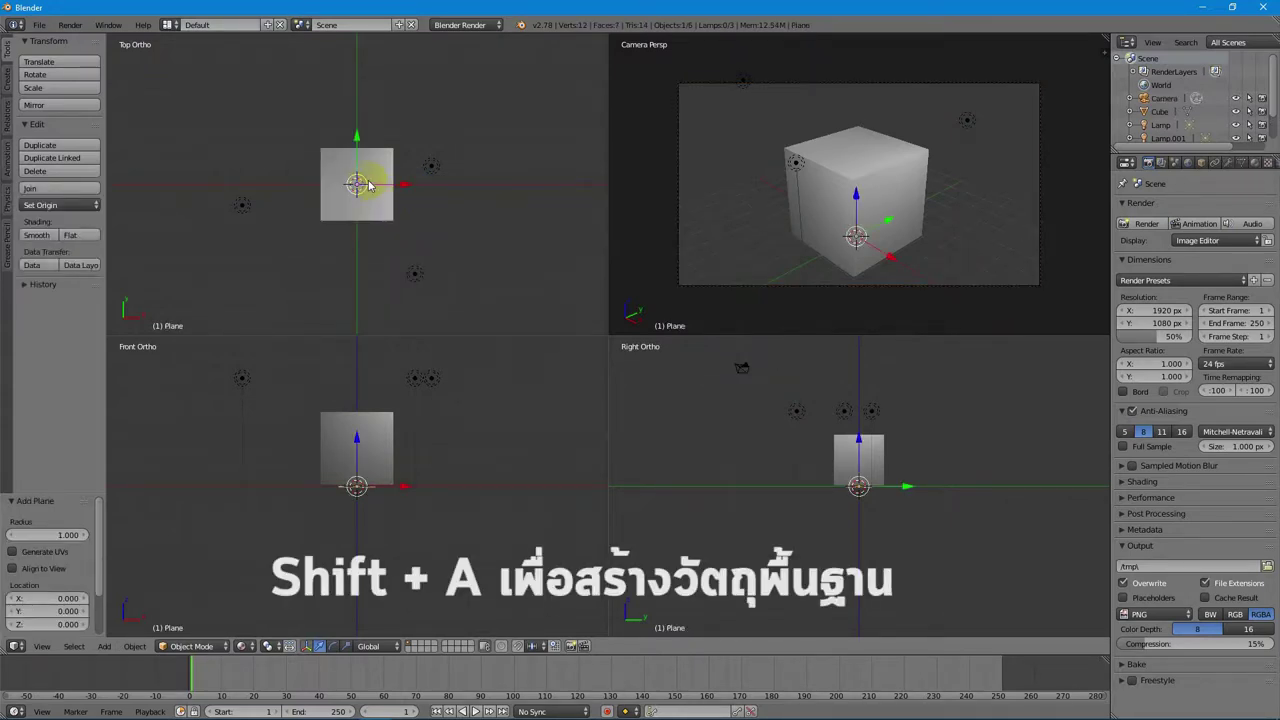
key("s")
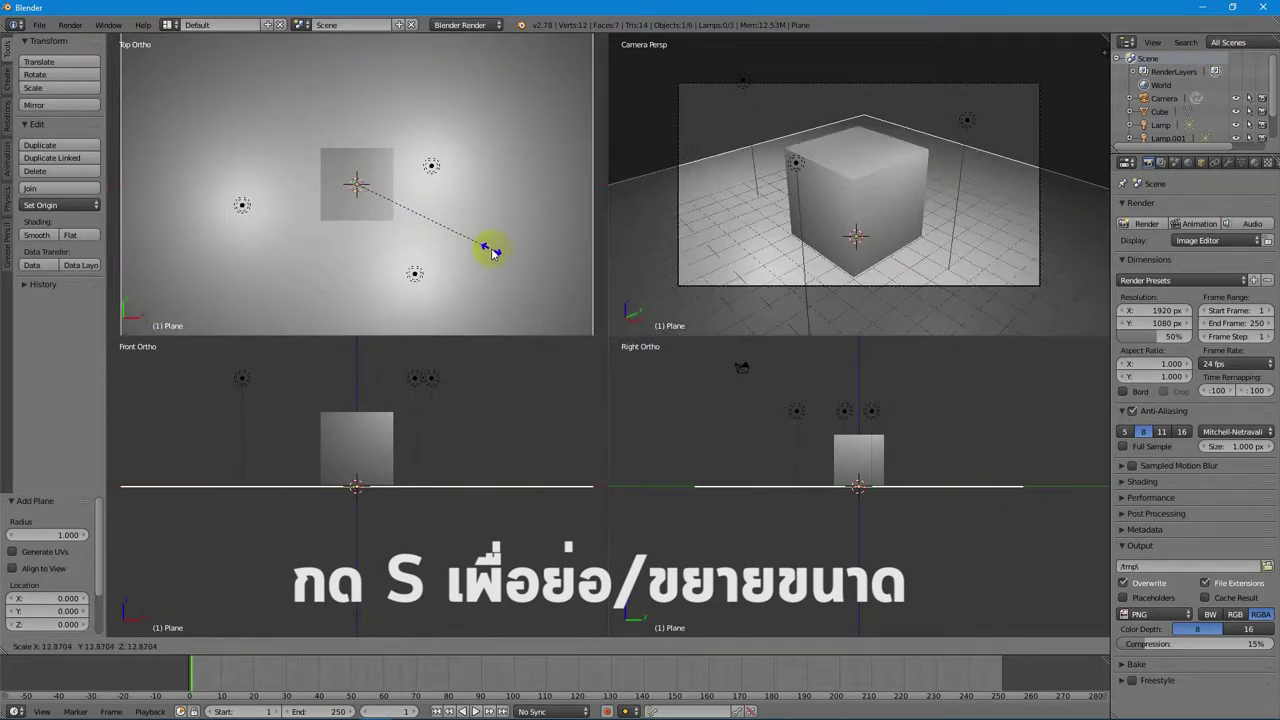
left_click(495, 253)
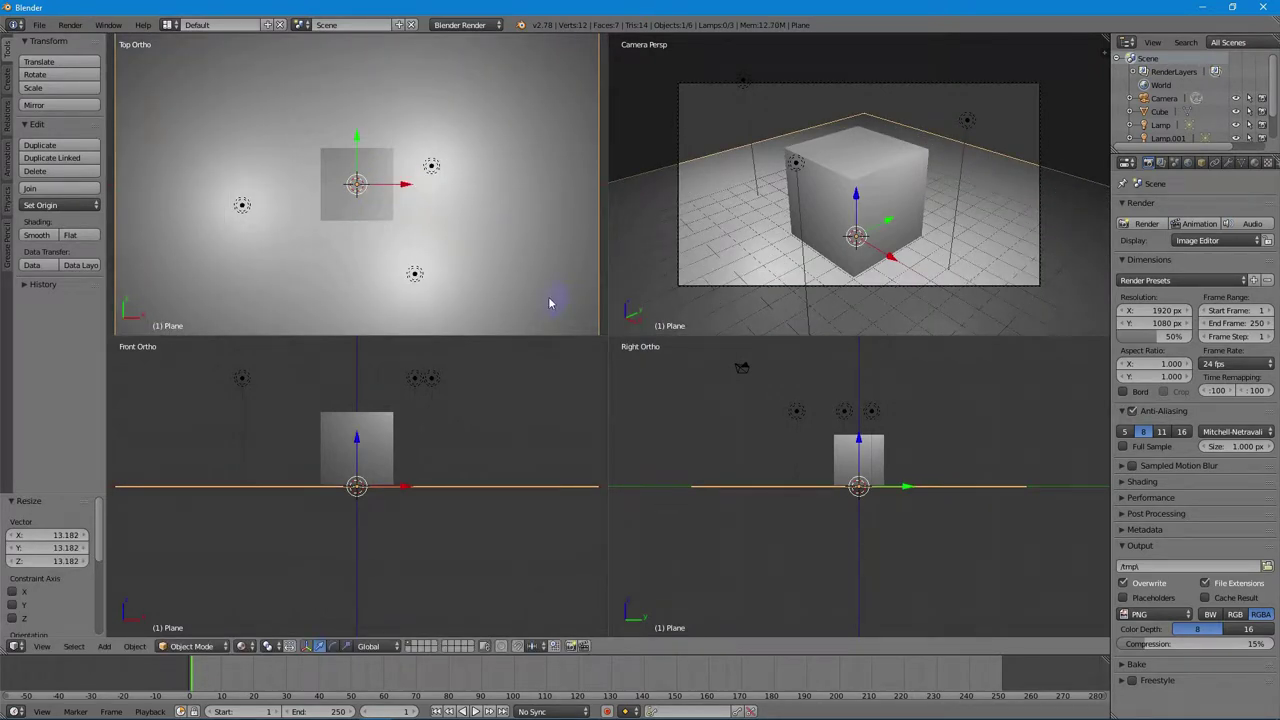
key("g")
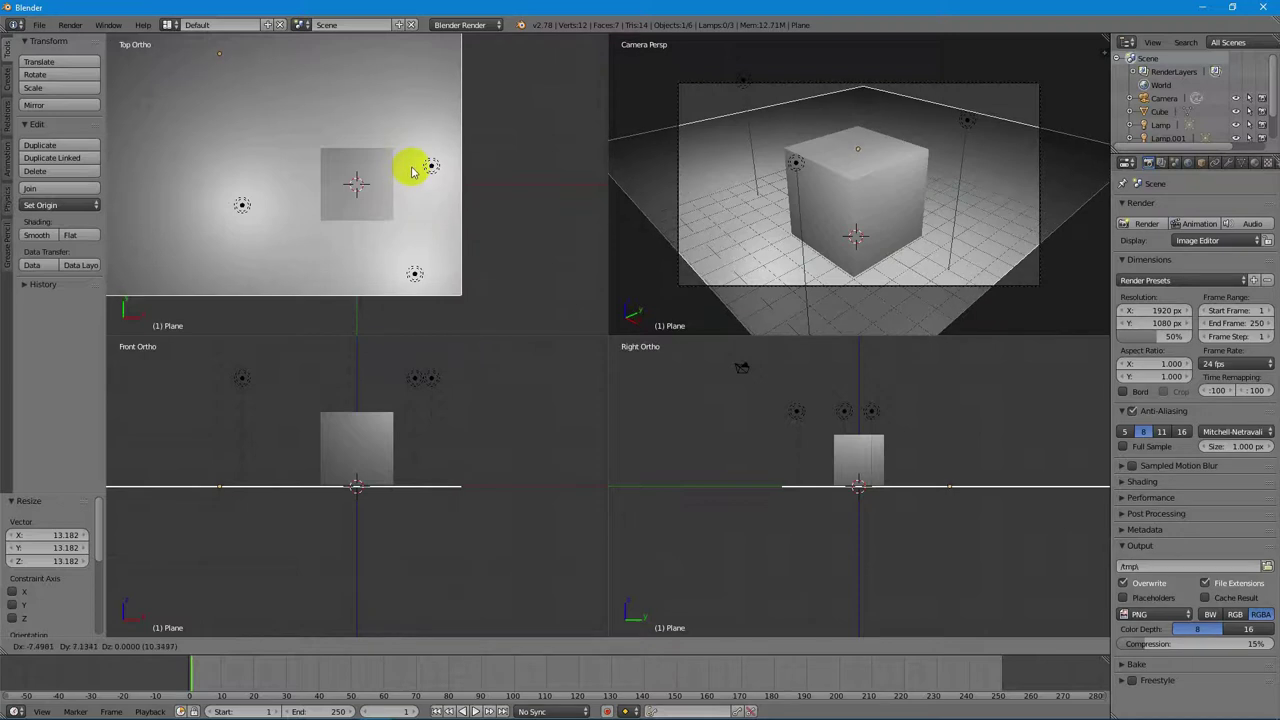
left_click(417, 165)
- Enable Fluid physics on the cube and set its fluid type to Domain
right_click(380, 194)
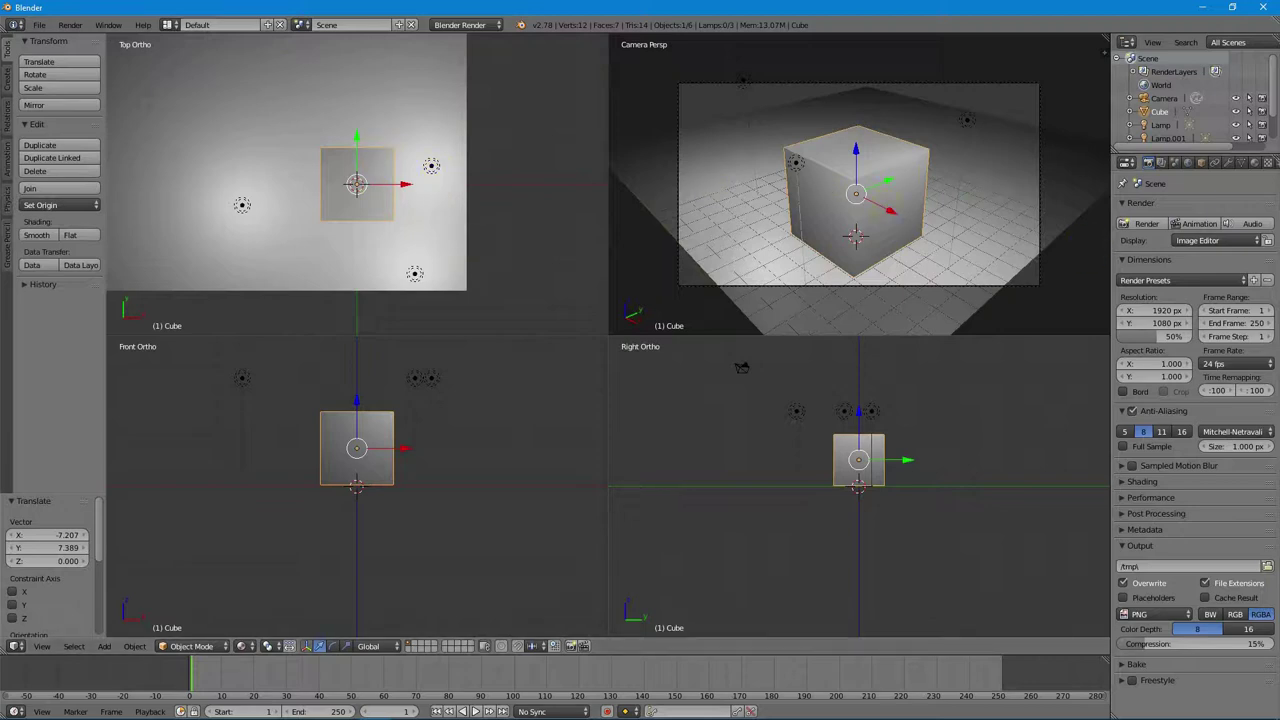
right_click(893, 193)
right_click(893, 193)
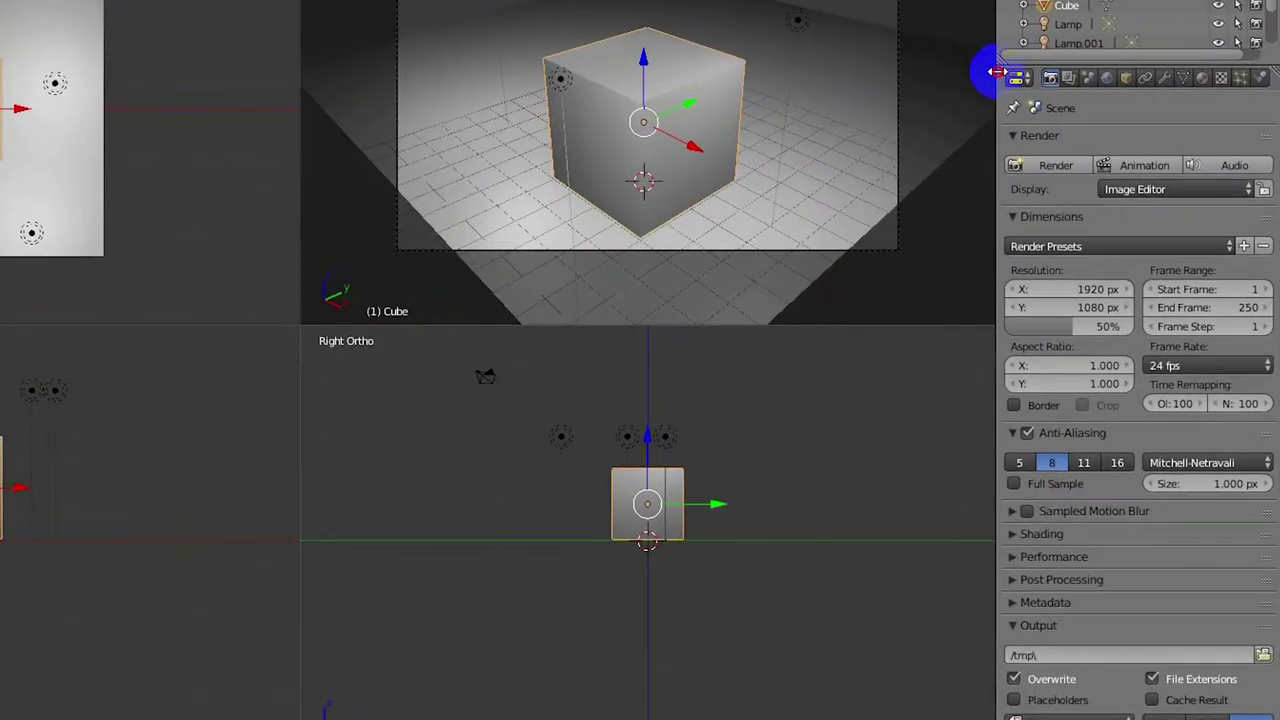
left_click(1260, 77)
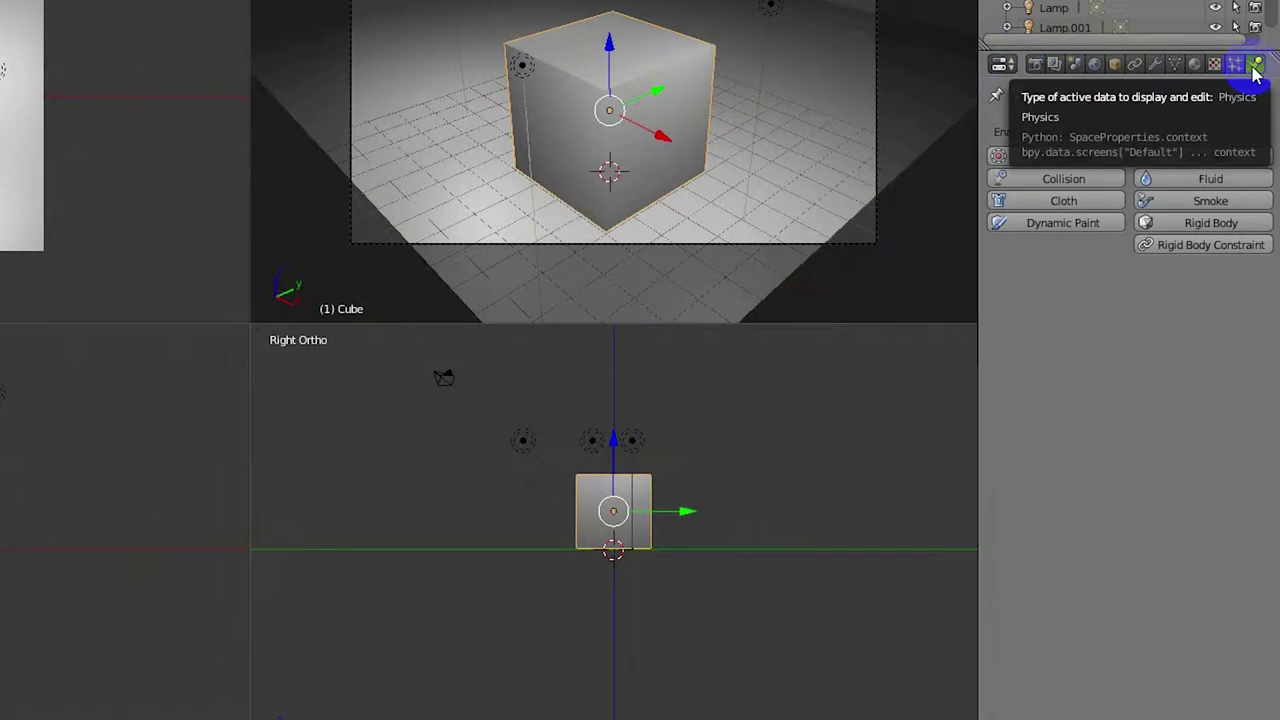
left_click(1230, 178)
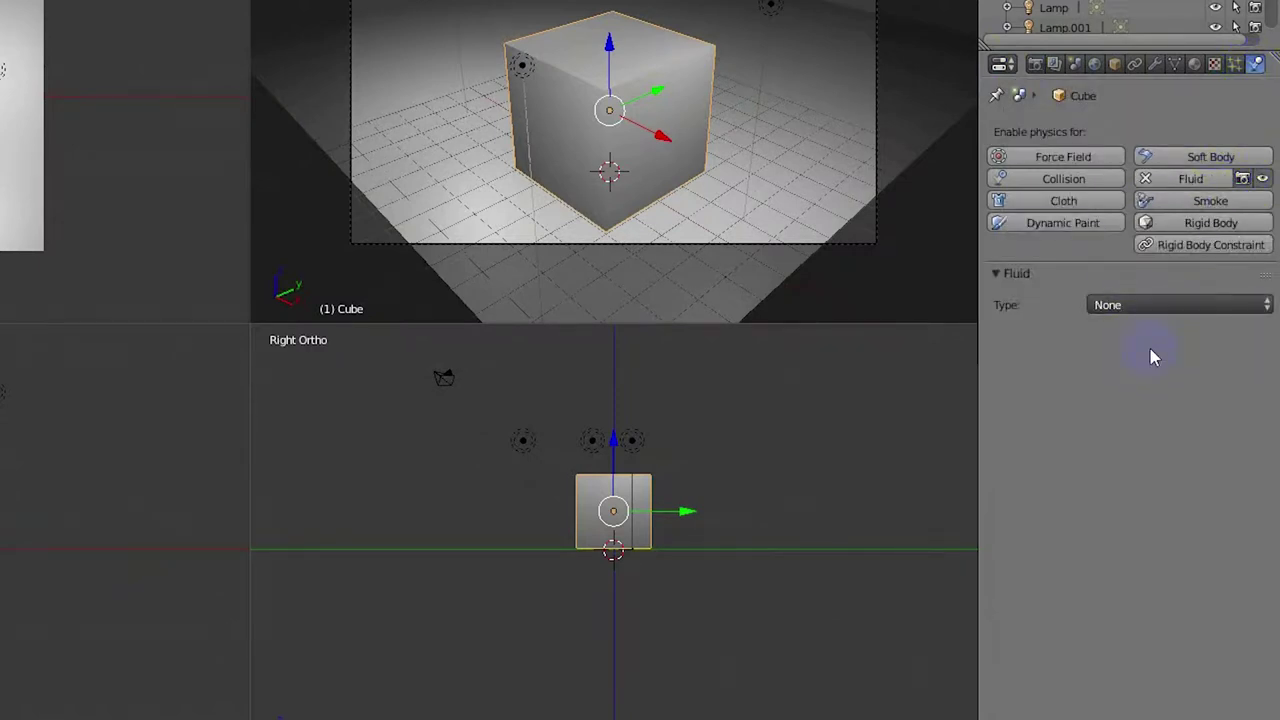
left_click(1229, 305)
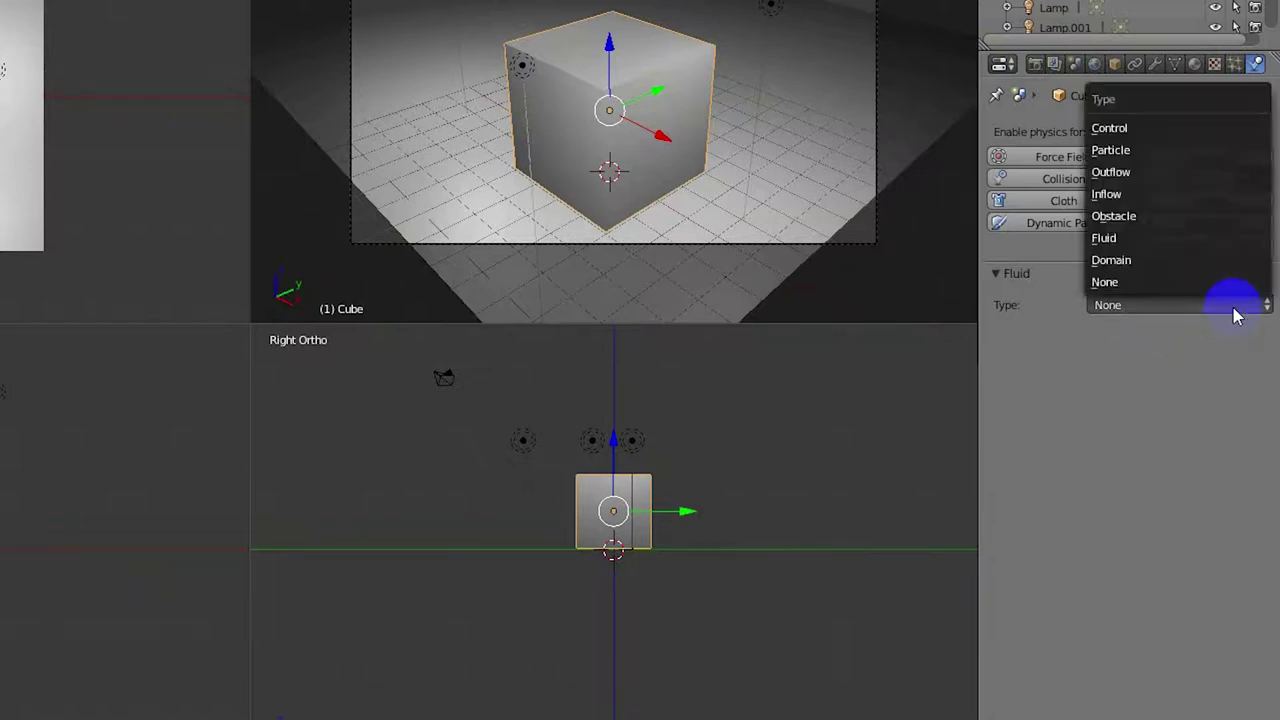
left_click(1168, 261)
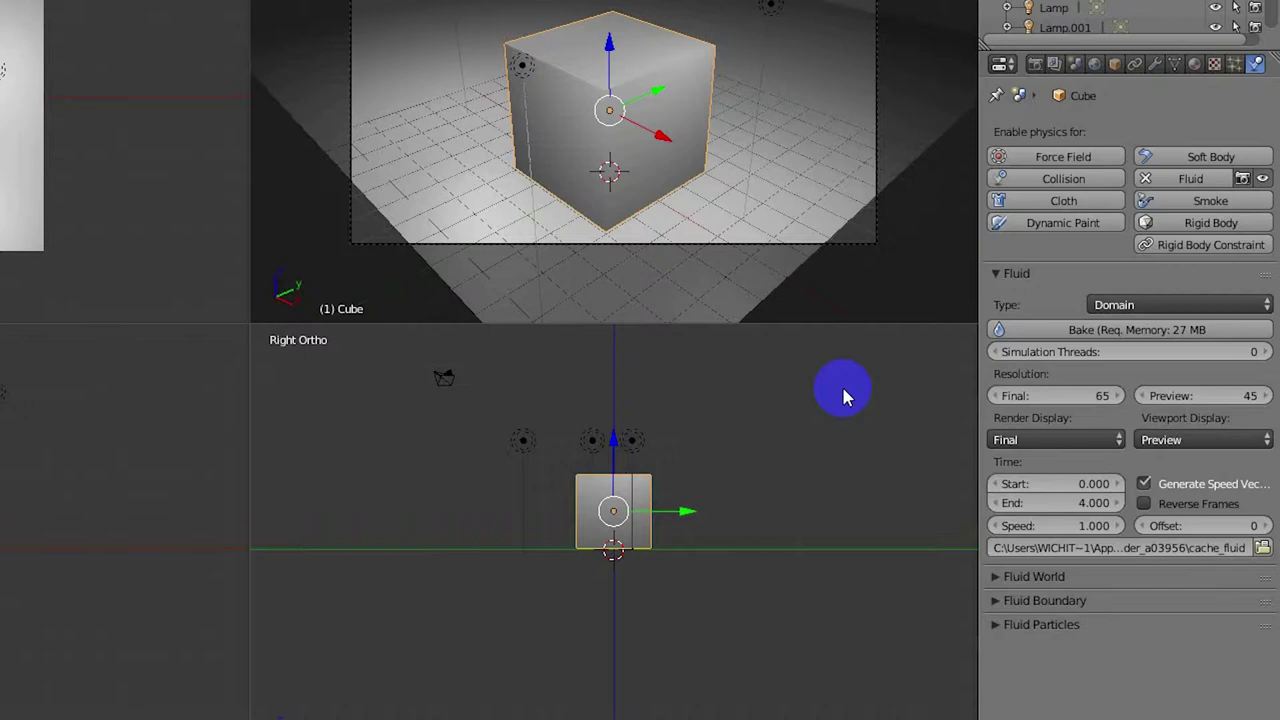
left_click(1197, 331)
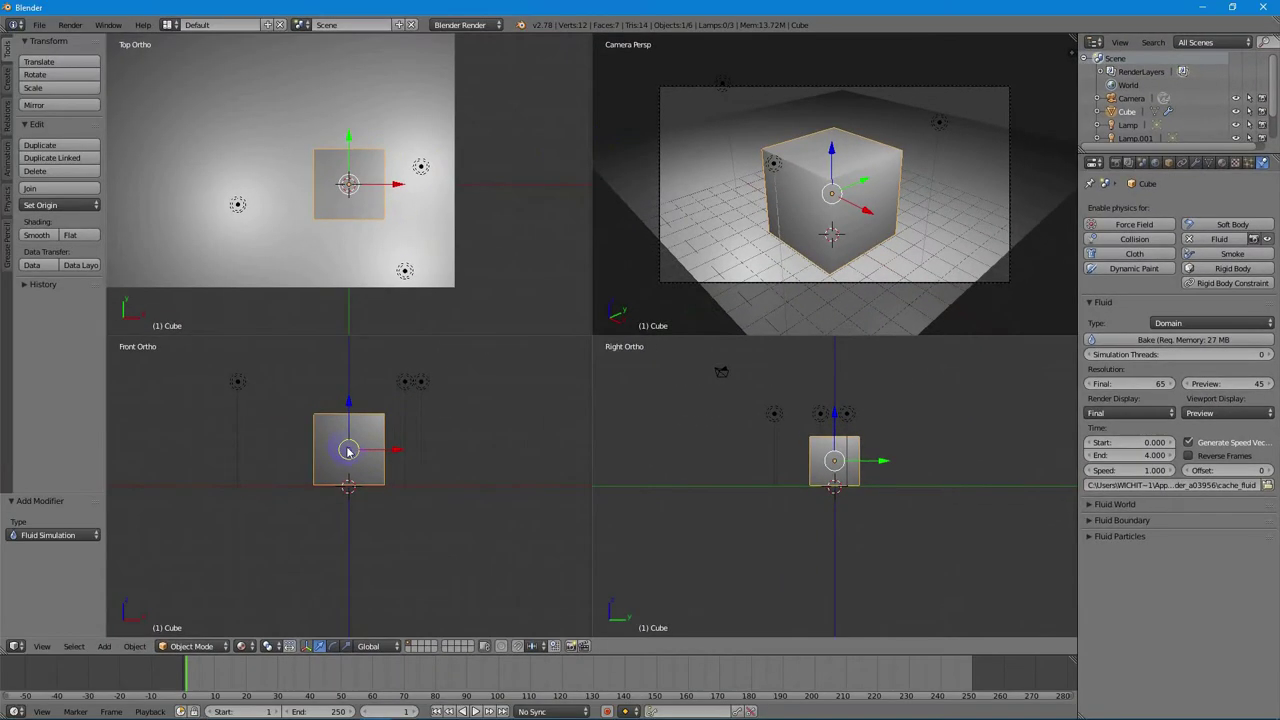
- Place the 3D cursor just above the cube in the front view and add an ico sphere there
left_click_drag(250, 395, 252, 391)
key("shift+a")
mouse_move(382, 346)
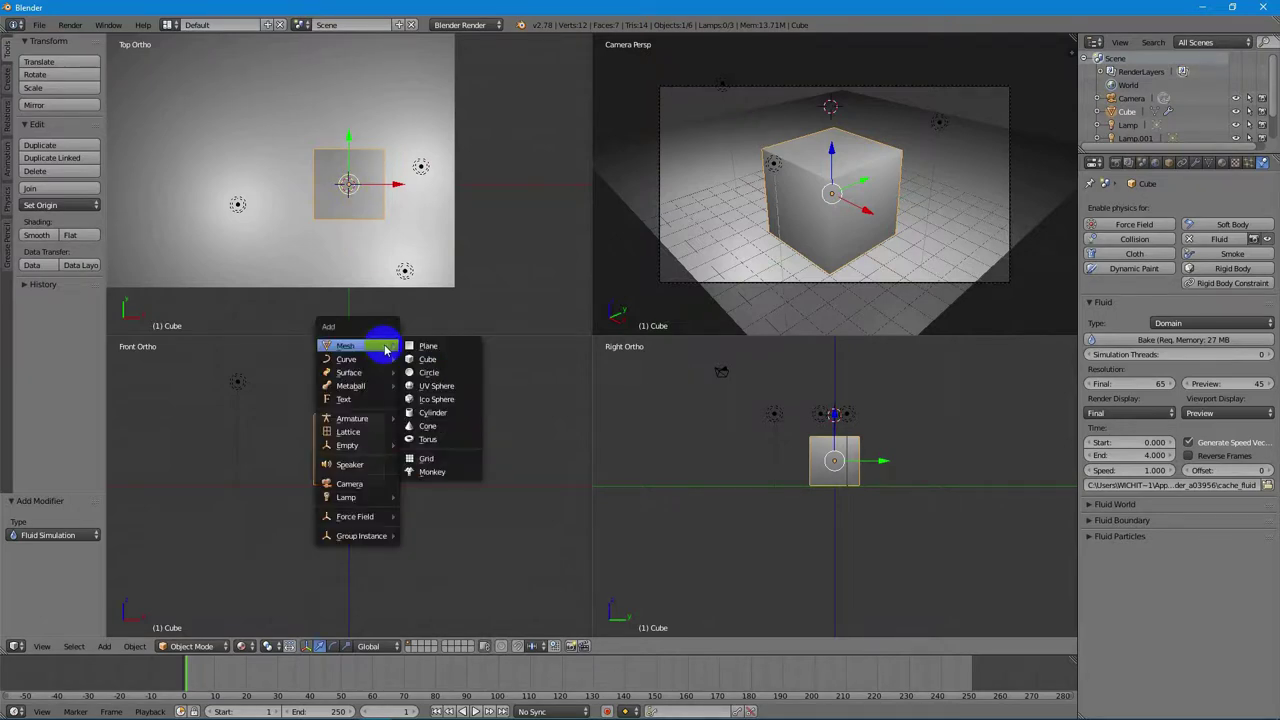
left_click(446, 400)
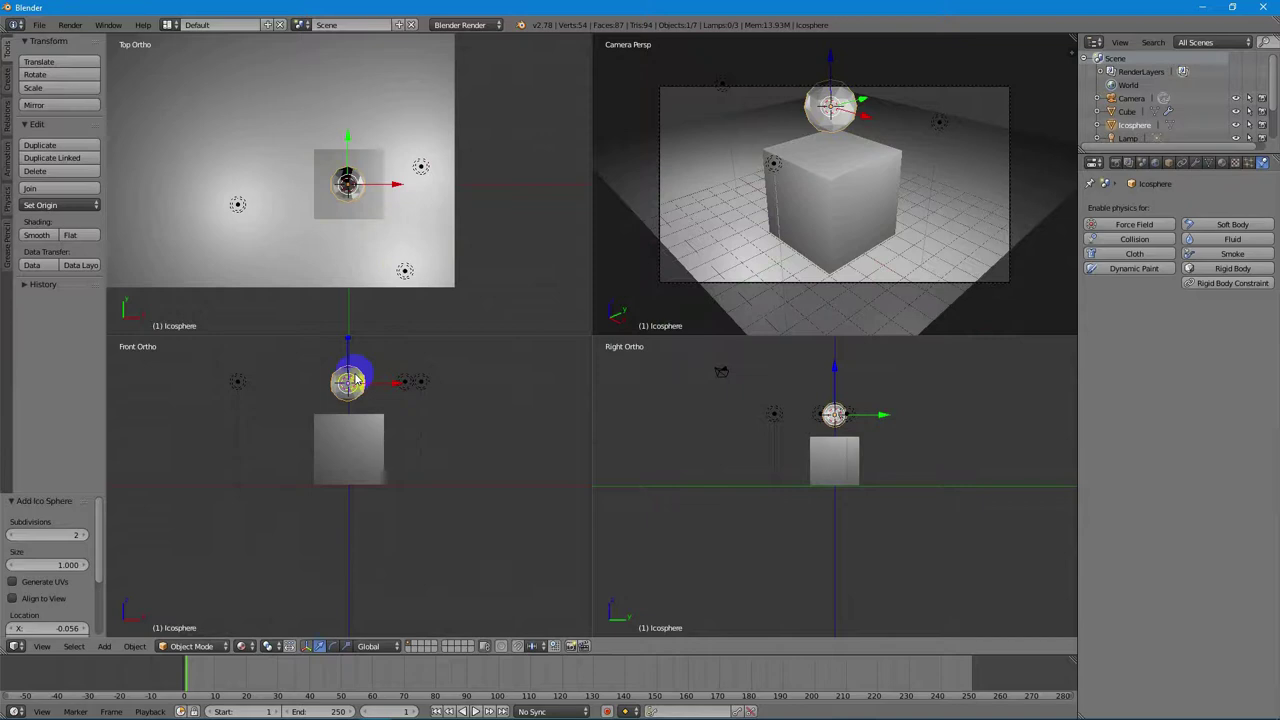
- Lower the ico sphere along the Z axis until its lower part sinks into the top of the cube
key("g")
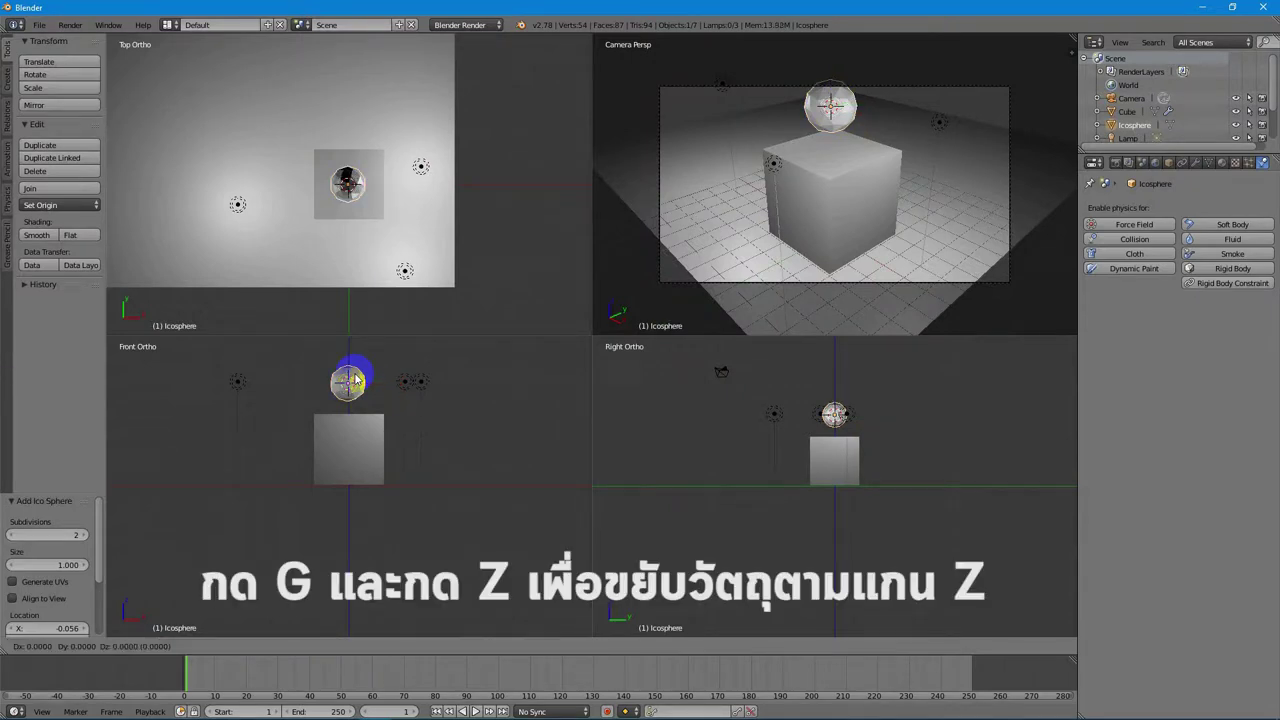
key("z")
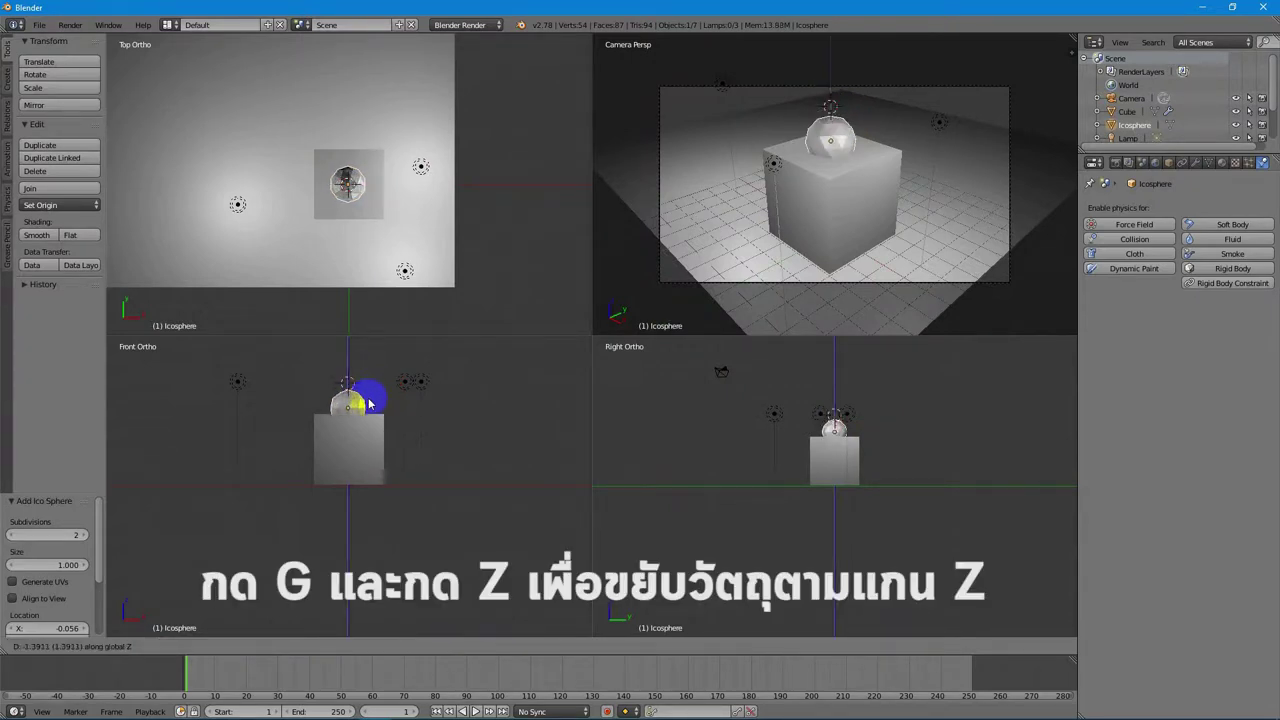
left_click(370, 410)
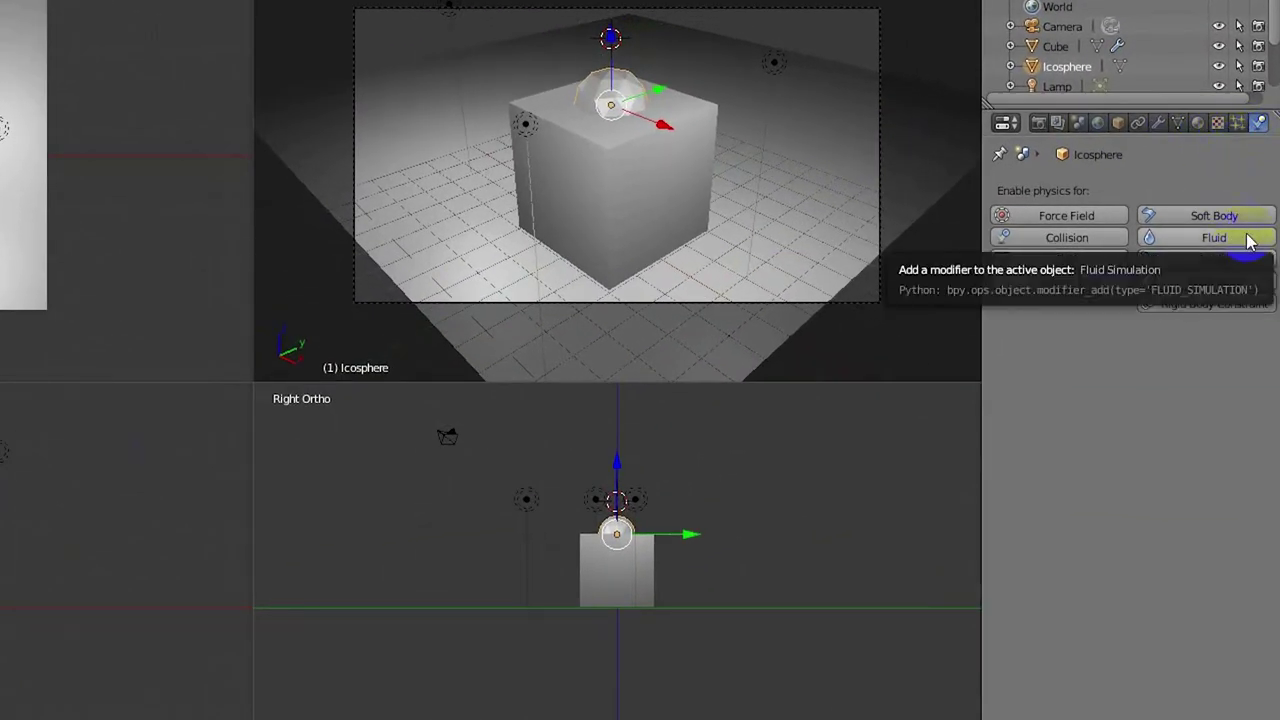
- Enable Fluid physics on the ico sphere and set its fluid type to Inflow
left_click(1247, 239)
left_click(1198, 363)
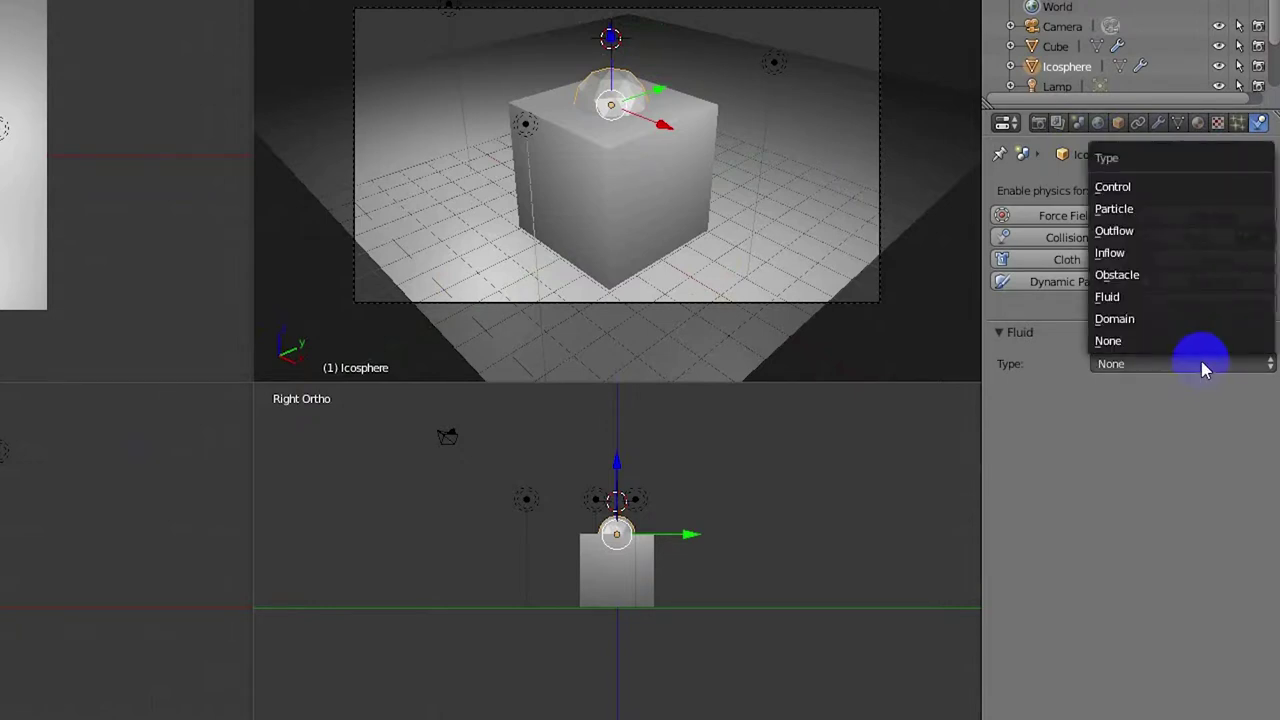
left_click(1155, 252)
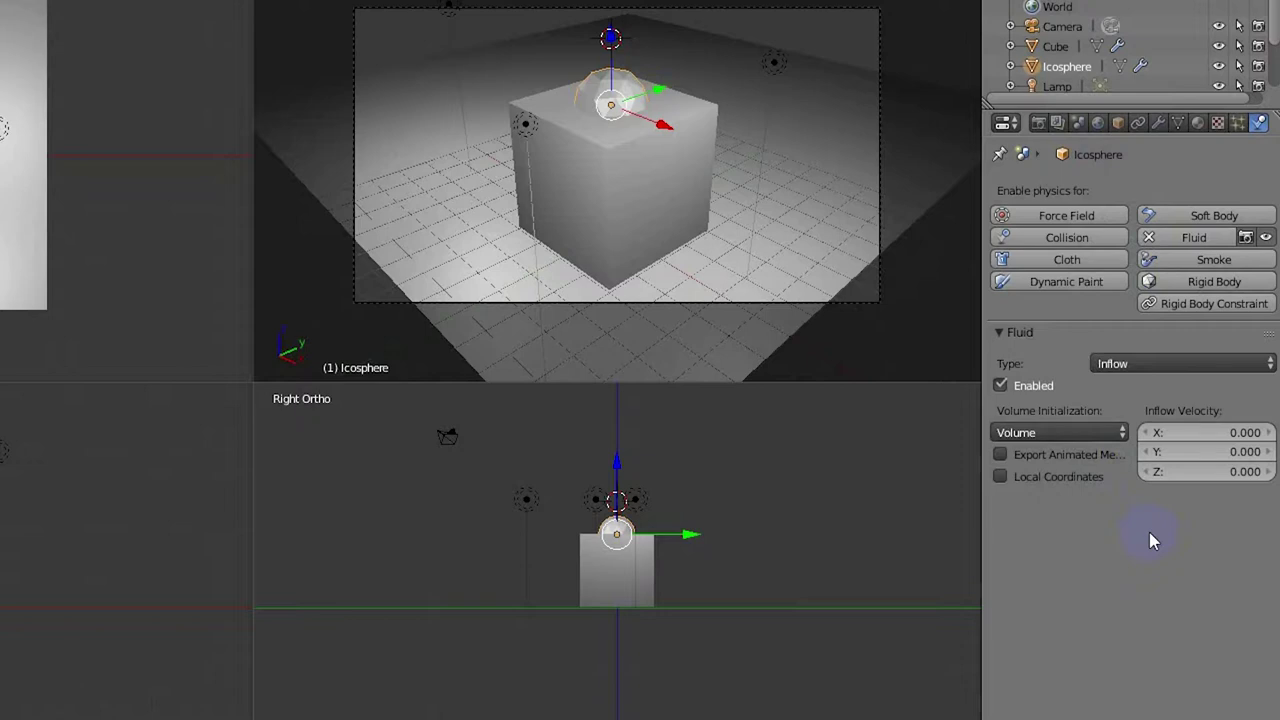
left_click(1150, 472)
- Bake the fluid simulation on the cube domain and maximize the camera view
right_click(650, 183)
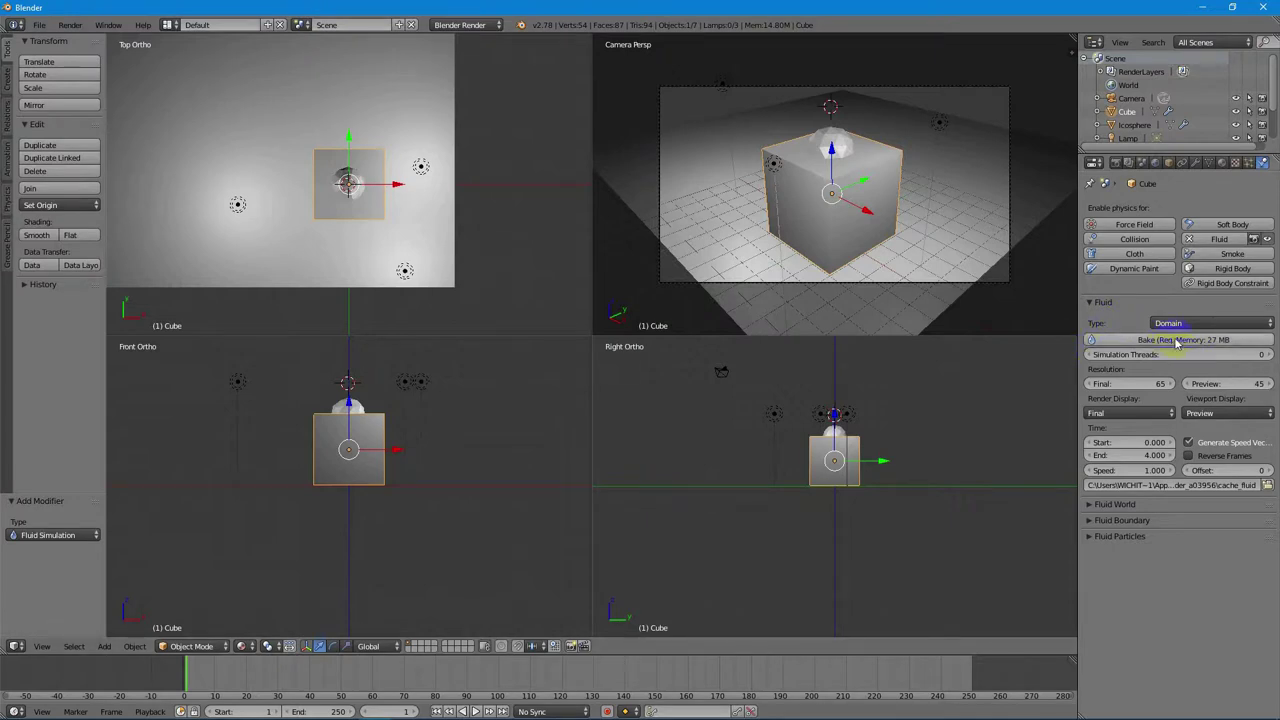
left_click(1177, 341)
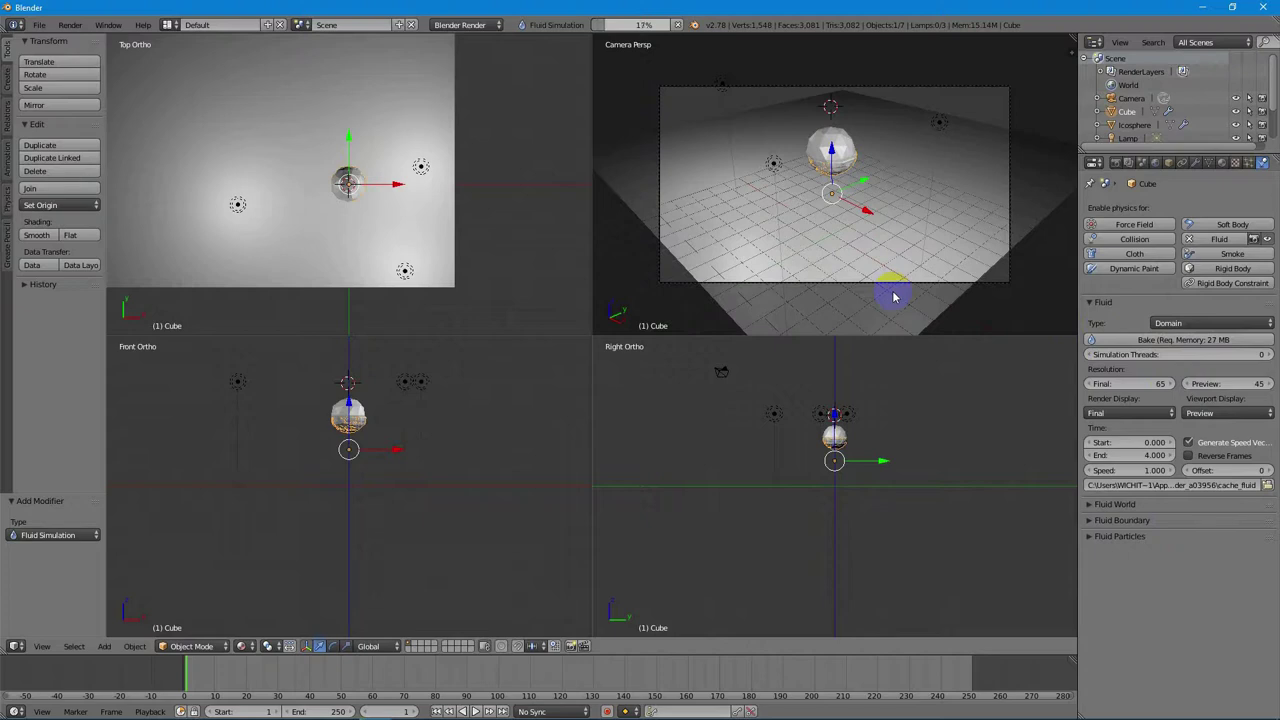
key("shift+space")
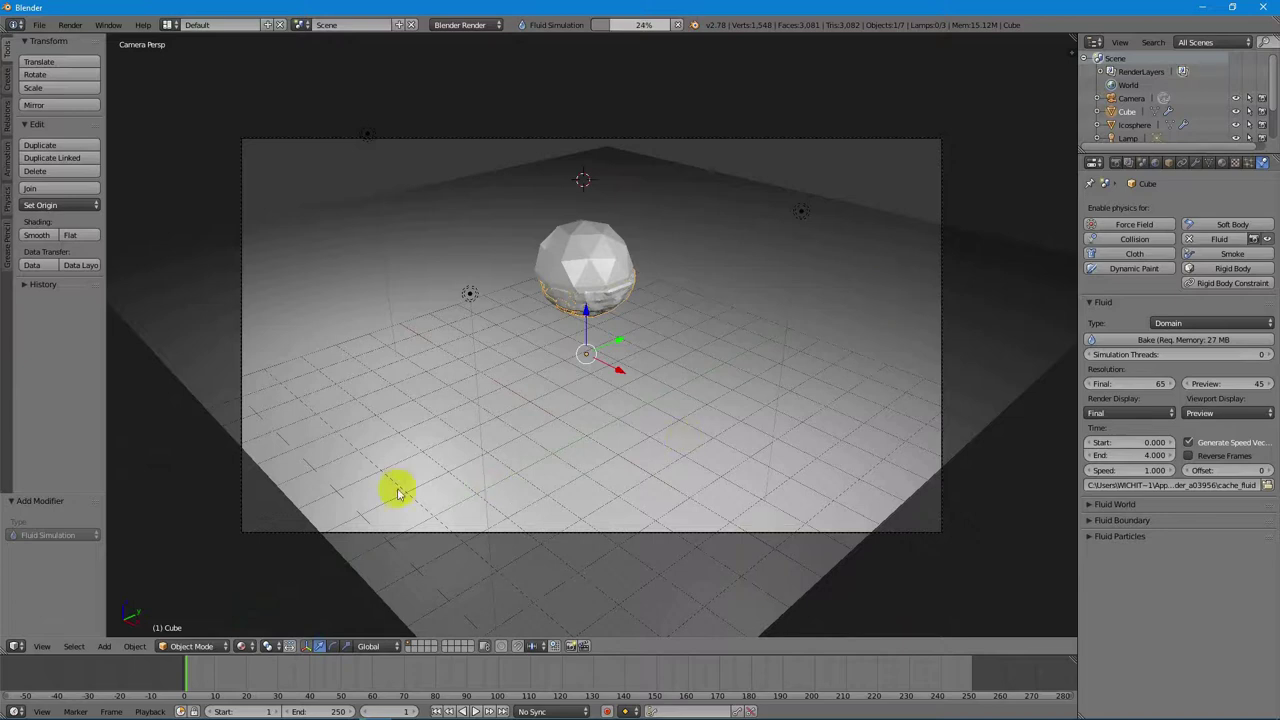
- Preview the fluid simulation by scrubbing to frame 50, then playing the animation from frame 1
left_click_drag(187, 667, 341, 666)
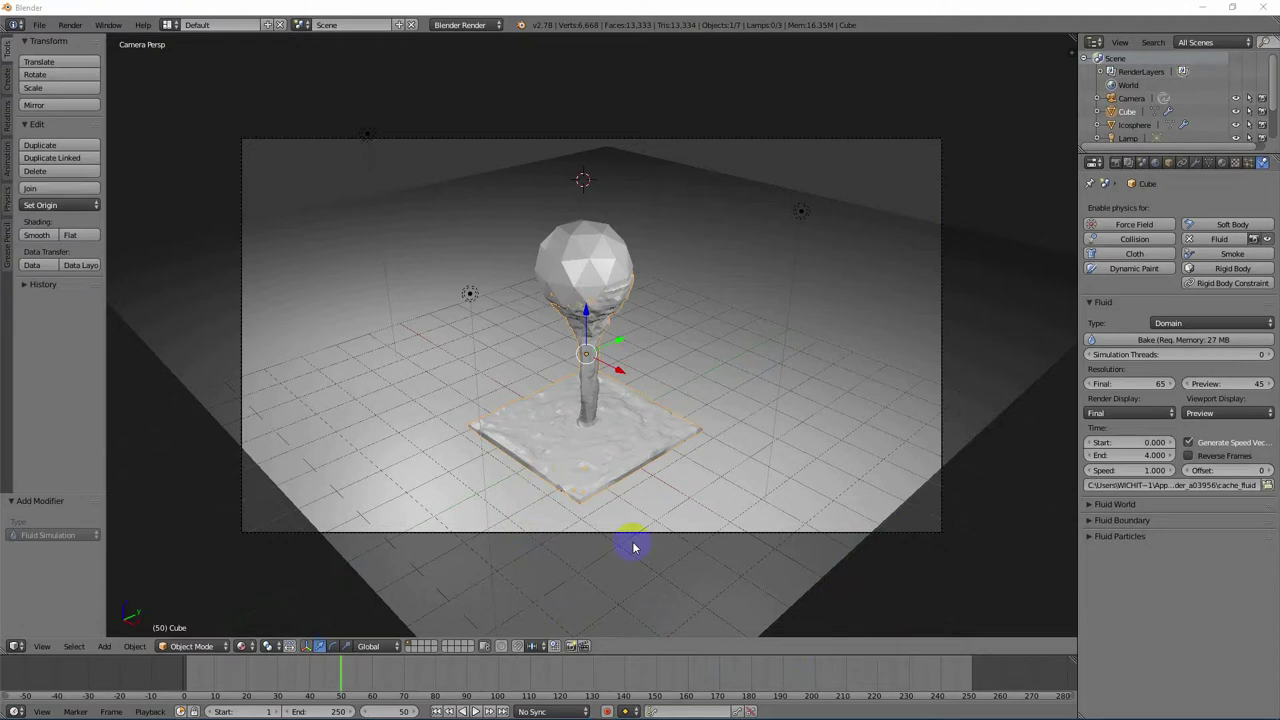
left_click(437, 712)
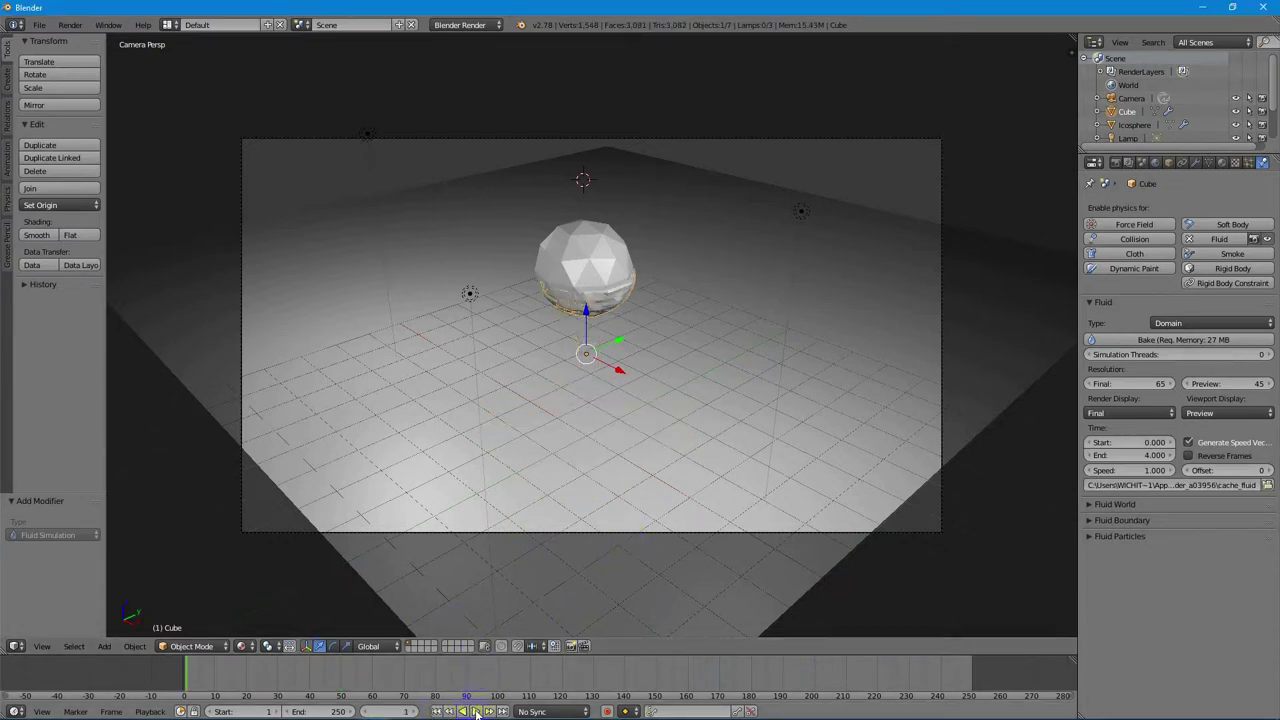
left_click(476, 712)
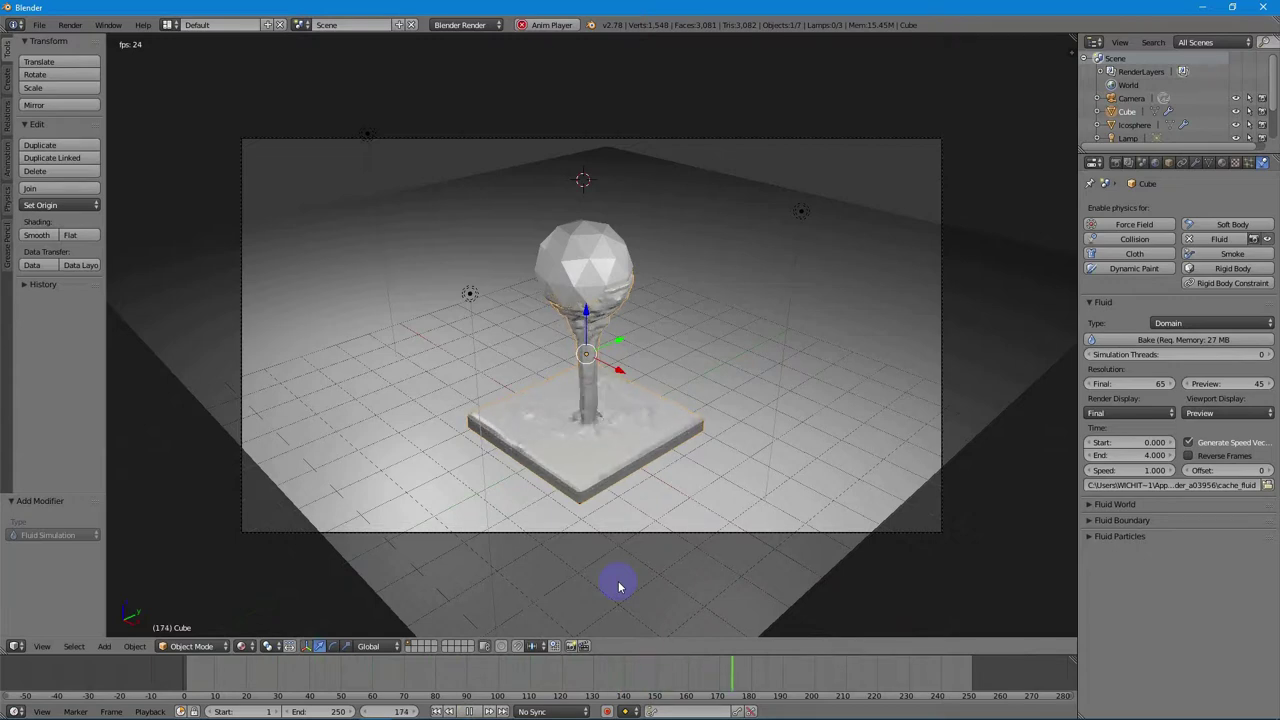
- Stop the playback at frame 130 and render that frame, then return to the 3D view
left_click(468, 711)
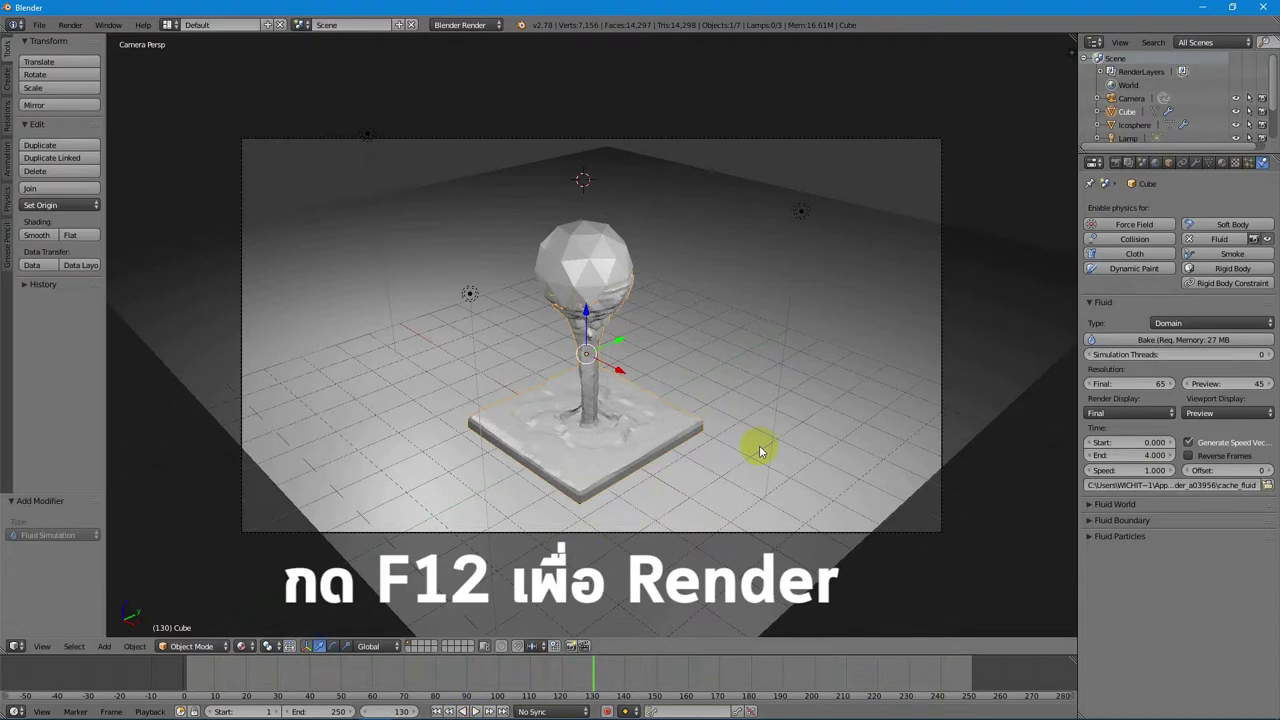
key("F12")
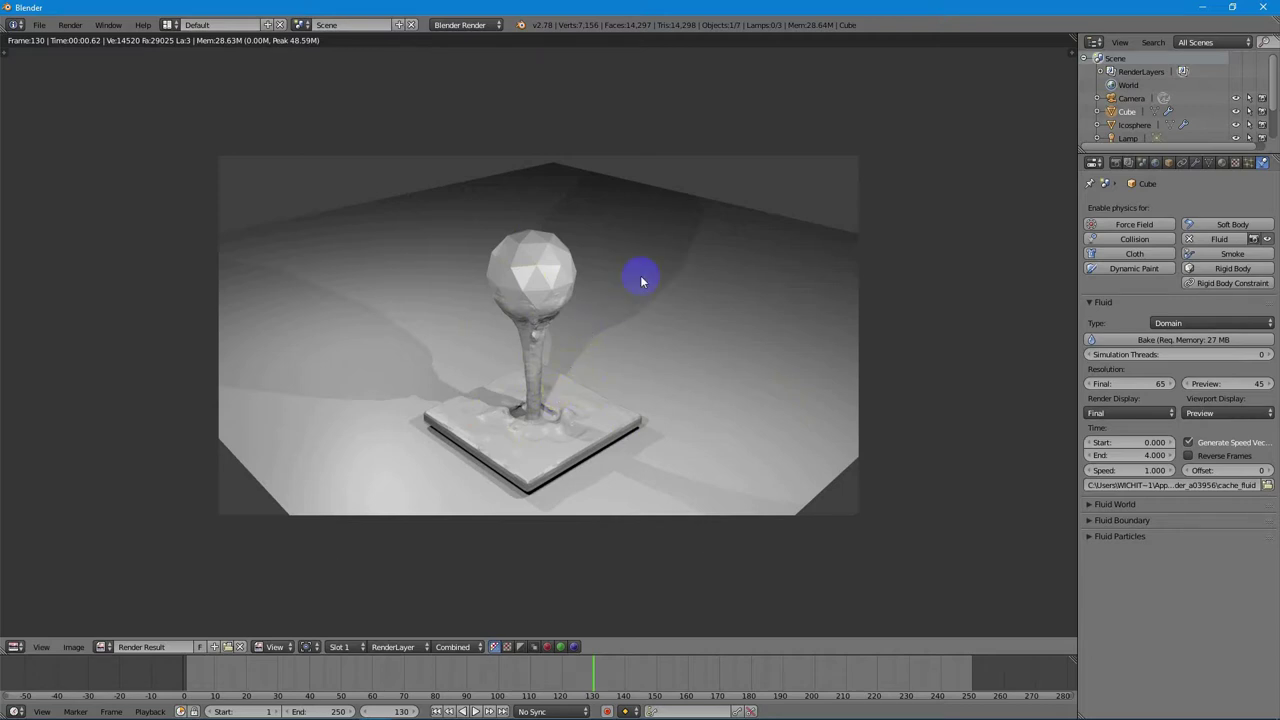
key("Escape")
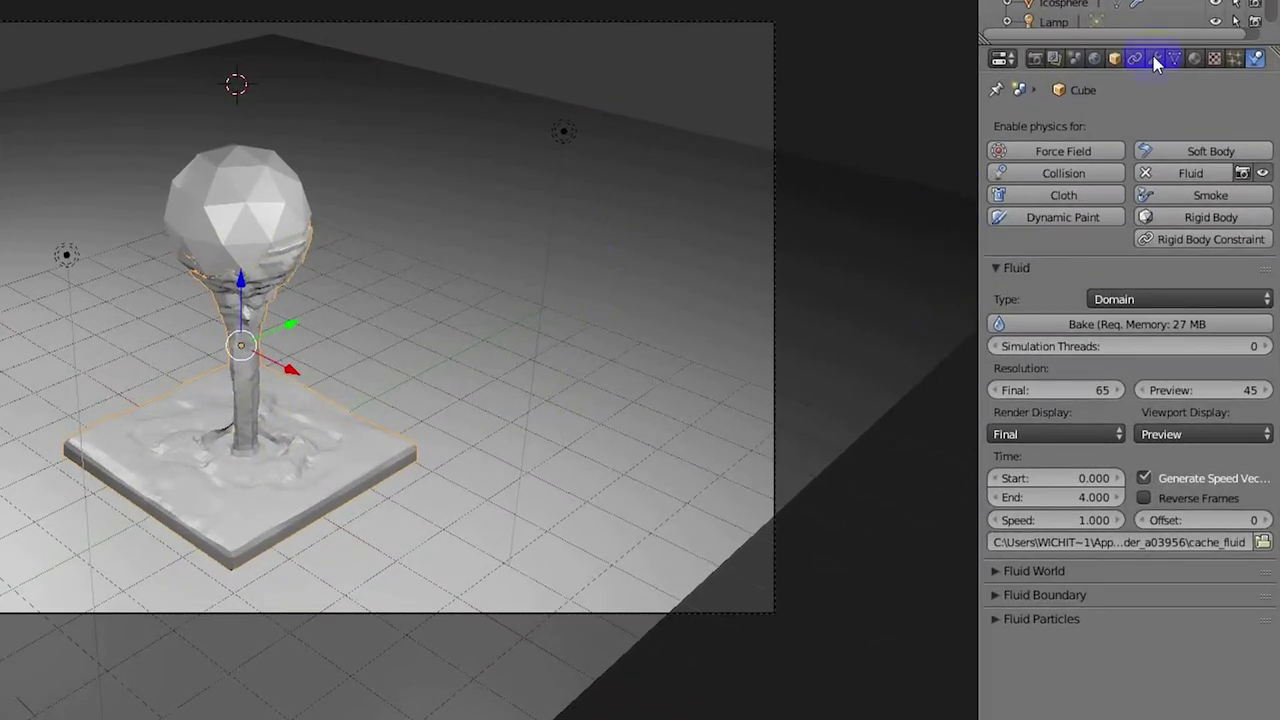
- Set the diffuse color of the cube's material to a saturated red
left_click(1194, 58)
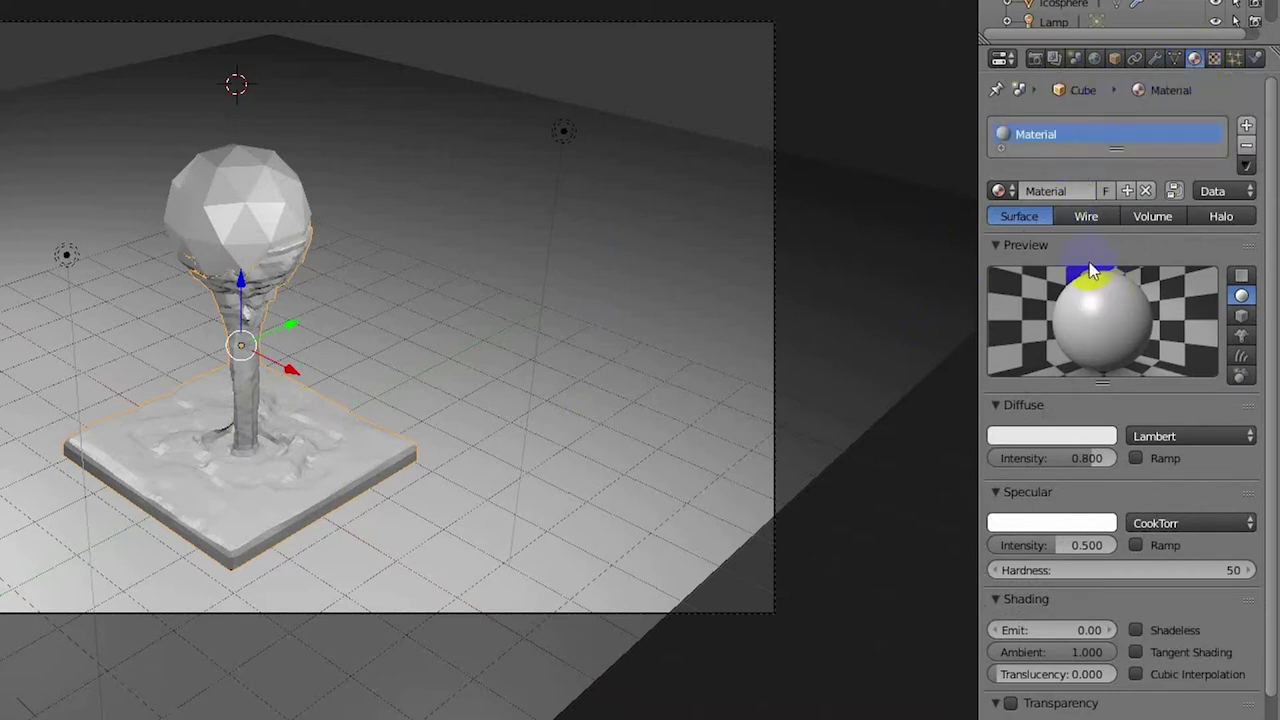
left_click(1053, 440)
left_click_drag(1027, 264, 1017, 318)
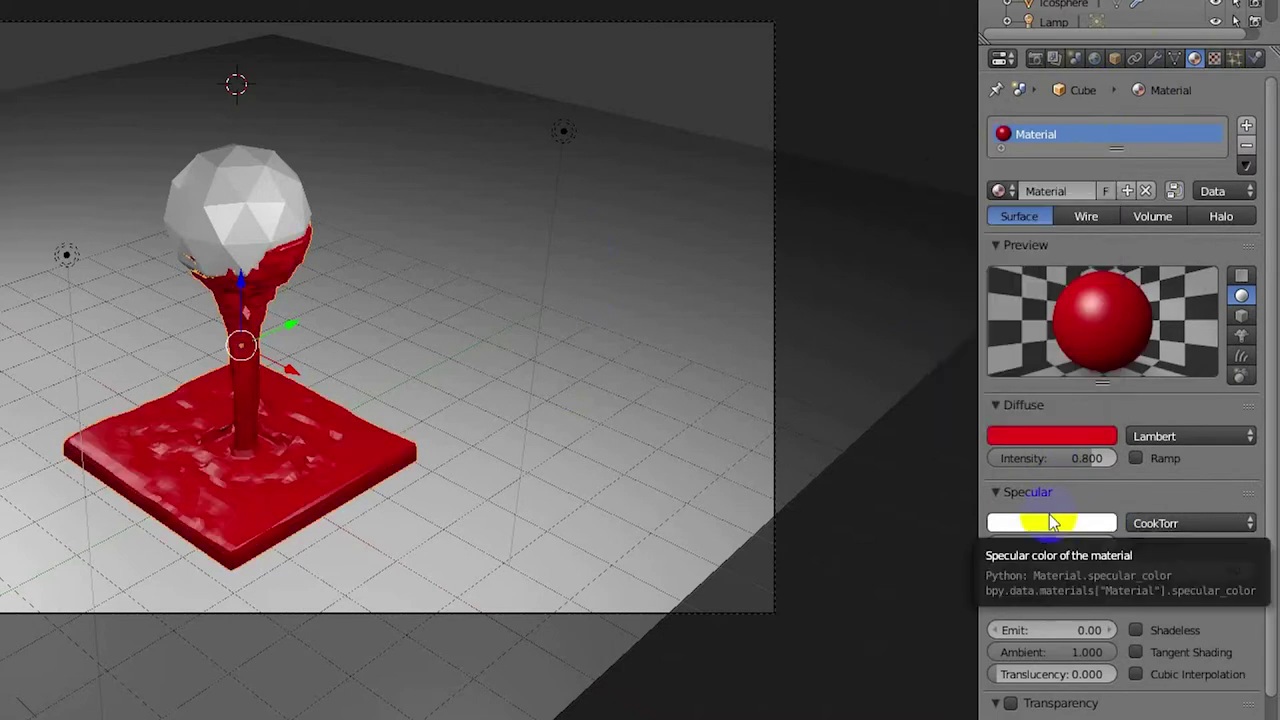
- Enable Raytrace transparency on the red material and lower its alpha to about 0.512
scroll(1080, 520, "down", 3)
left_click(995, 372)
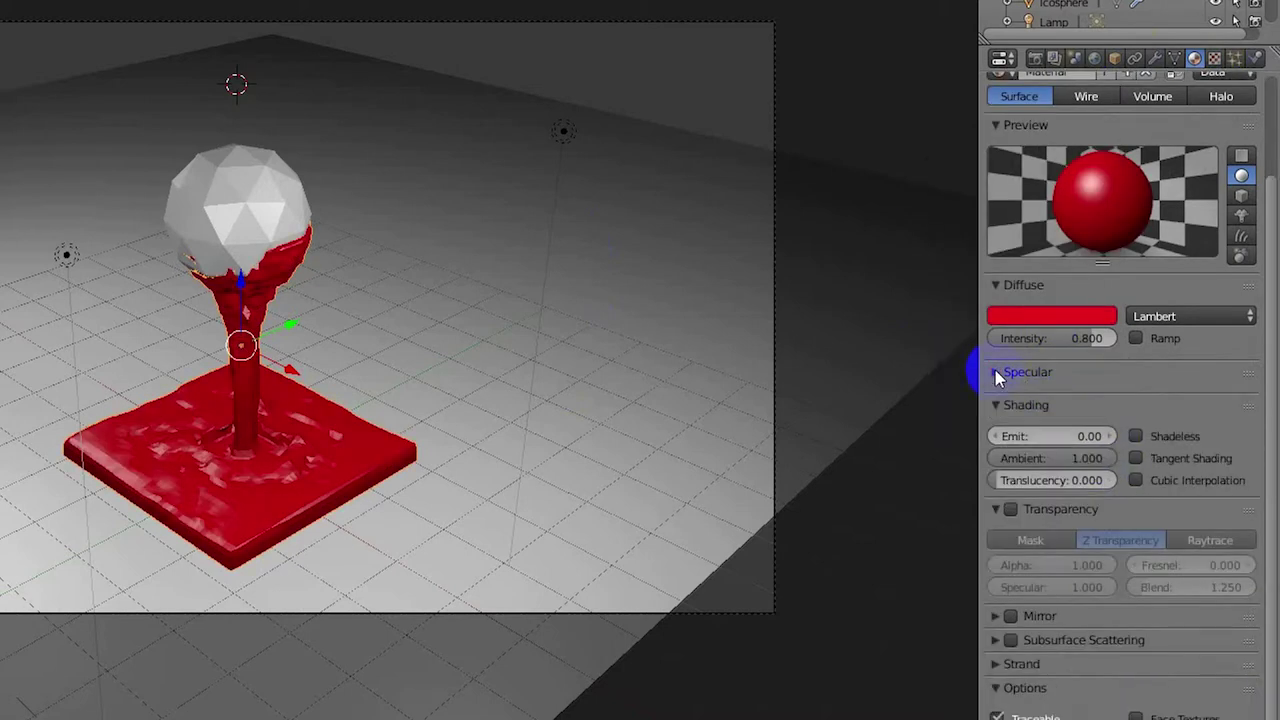
scroll(1051, 444, "down", 2)
left_click(1012, 448)
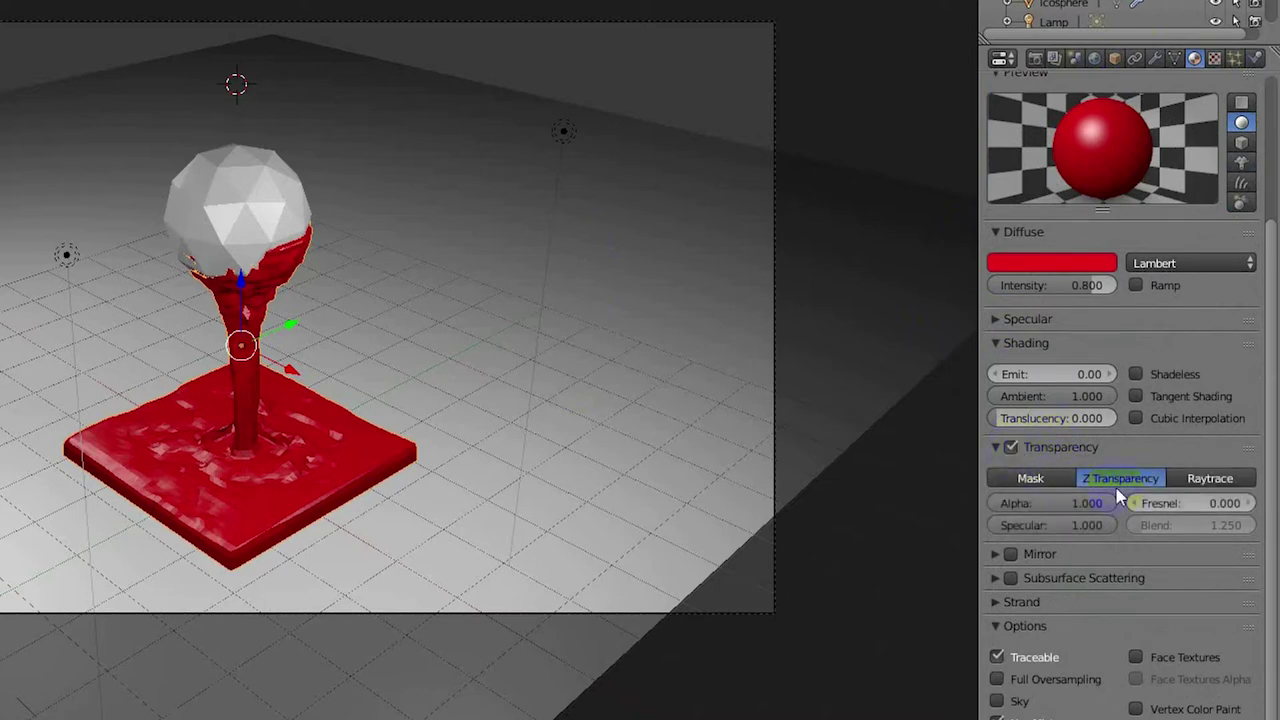
left_click(1208, 480)
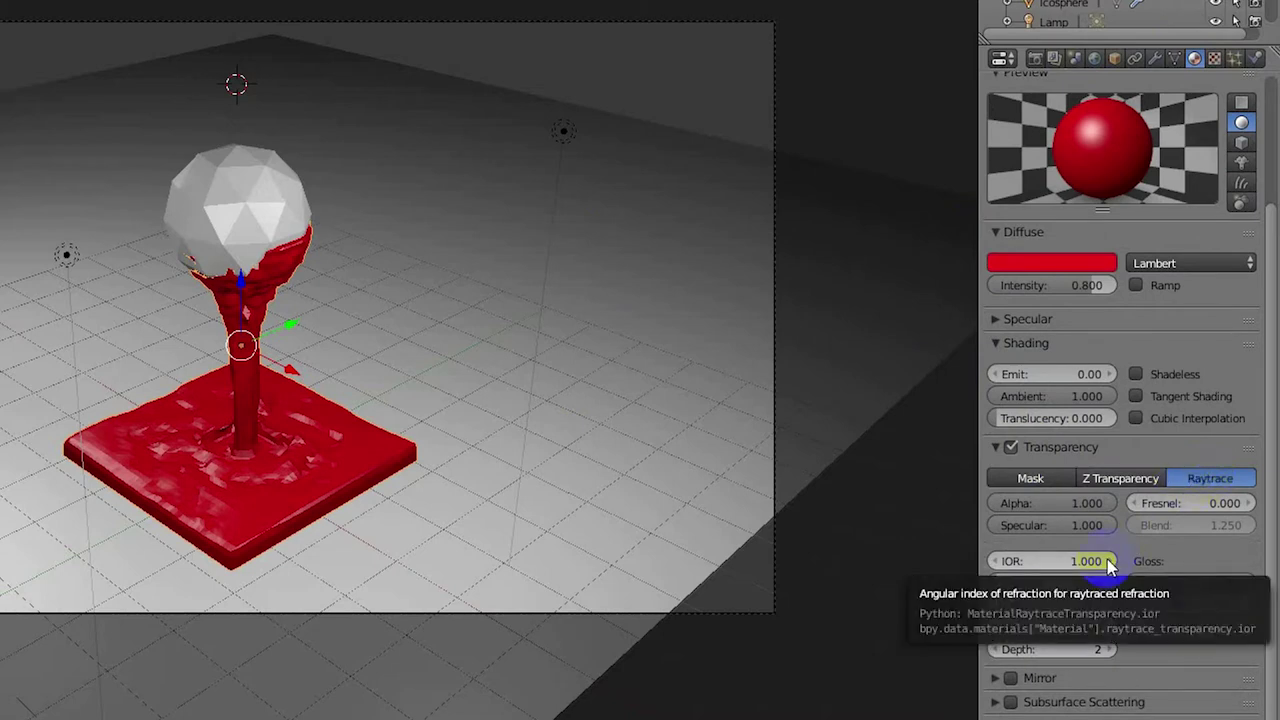
left_click_drag(1099, 497, 1036, 514)
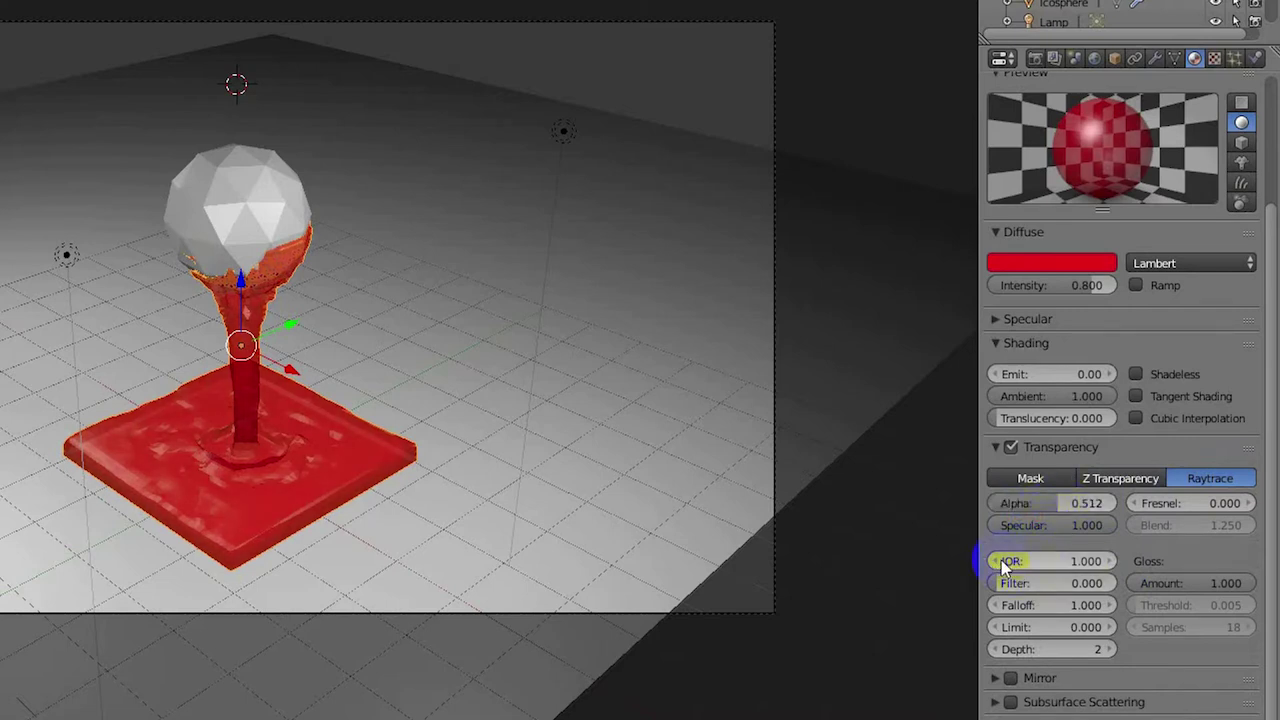
- Set the material's transparency IOR to 0.800 and its Fresnel to 1.900
left_click(1112, 564)
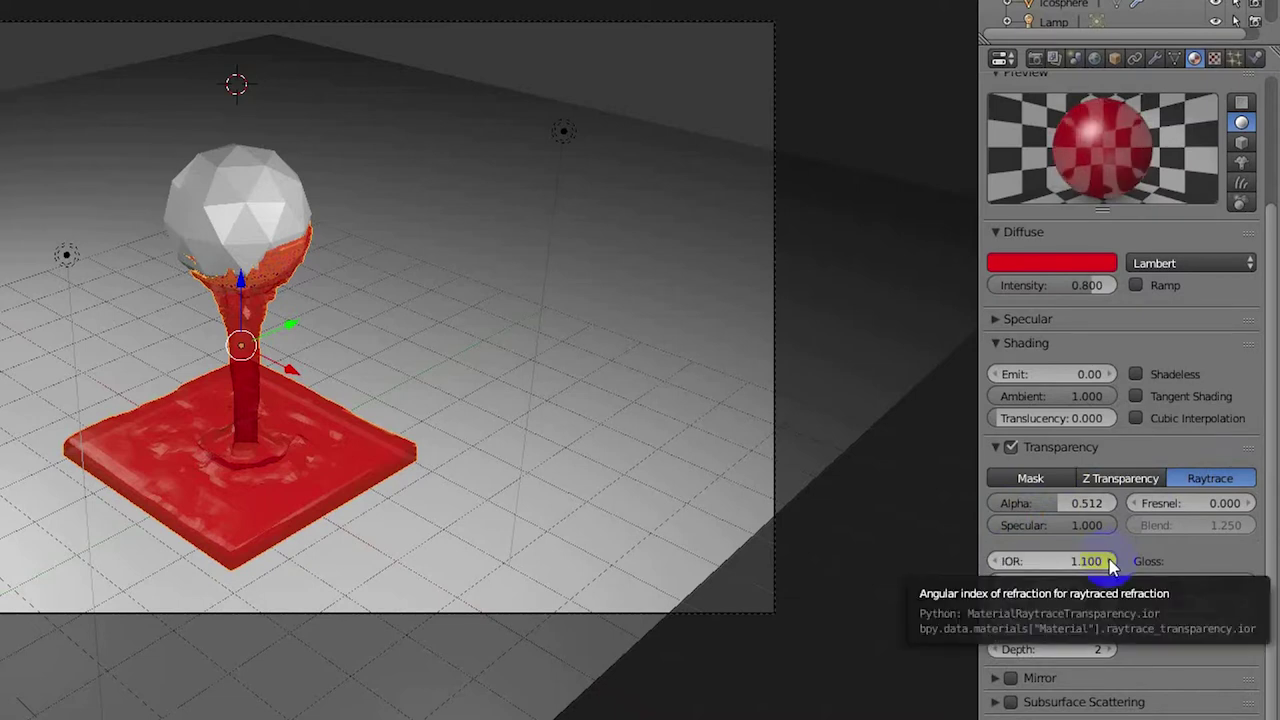
left_click(997, 563)
left_click(997, 563)
left_click(997, 563)
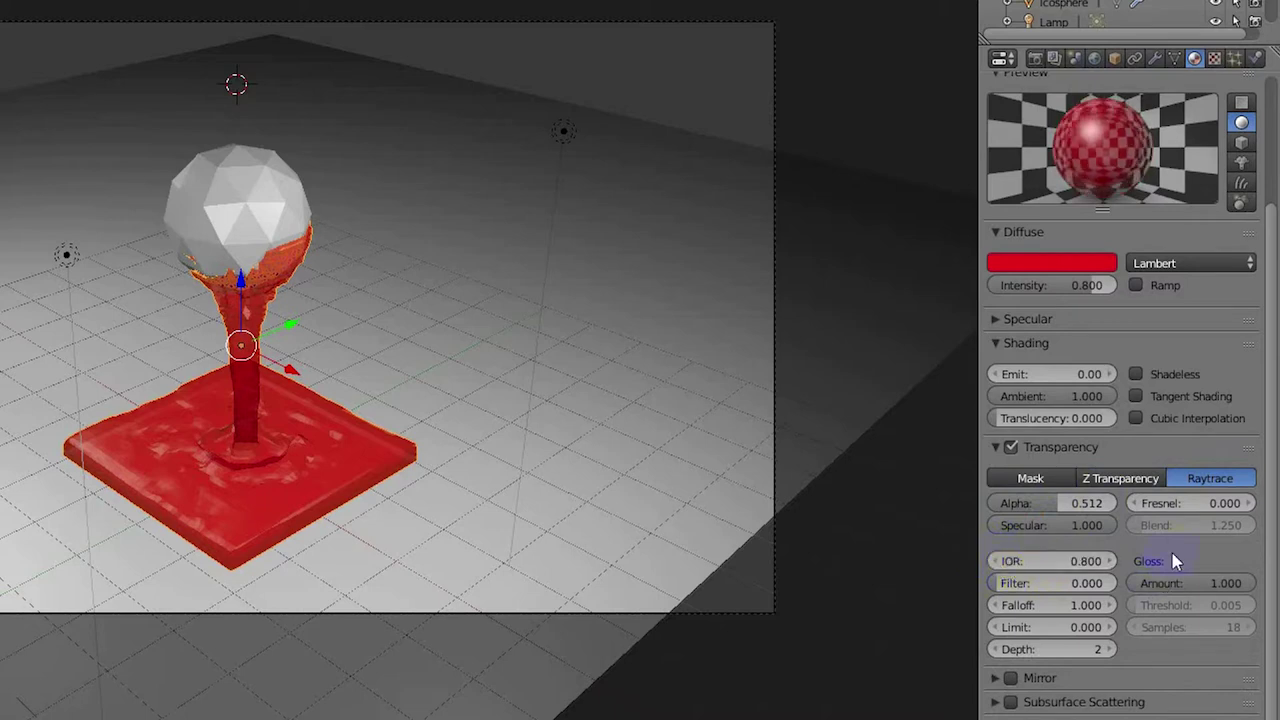
left_click(1249, 510)
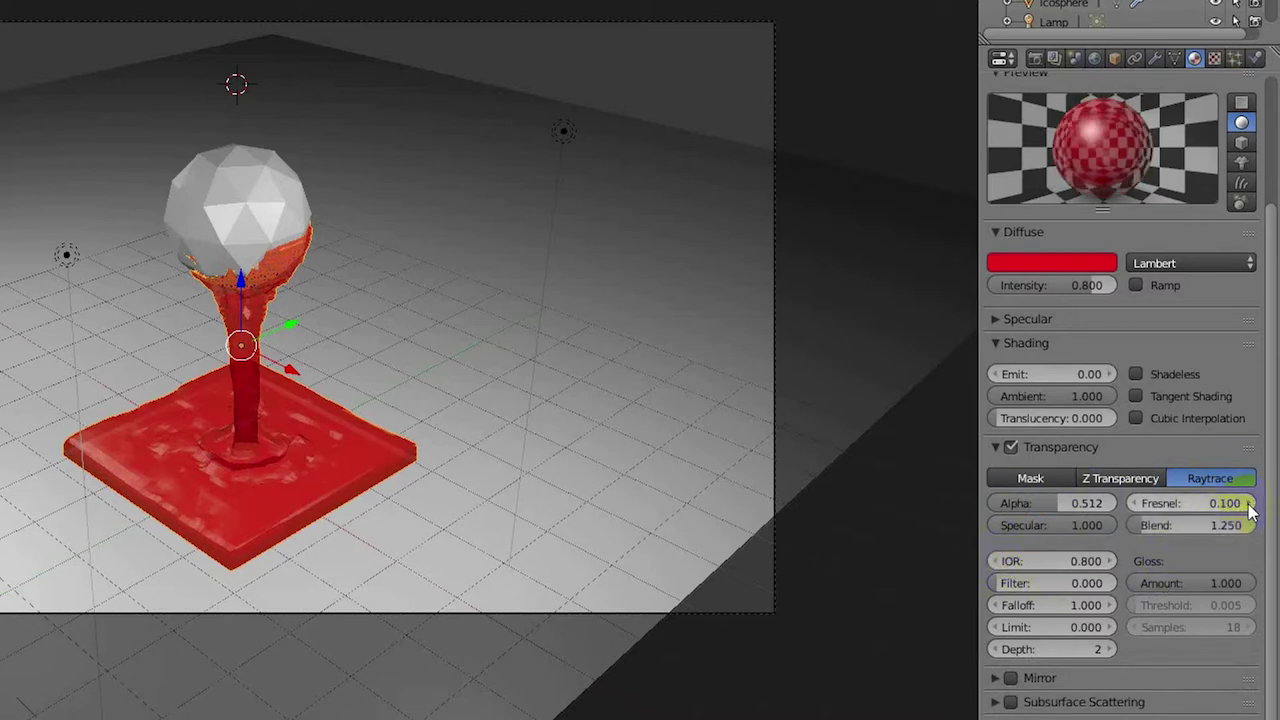
left_click(1249, 510)
mouse_move(1203, 511)
left_mouse_down()
mouse_move(1230, 511)
mouse_move(1182, 509)
left_mouse_up()
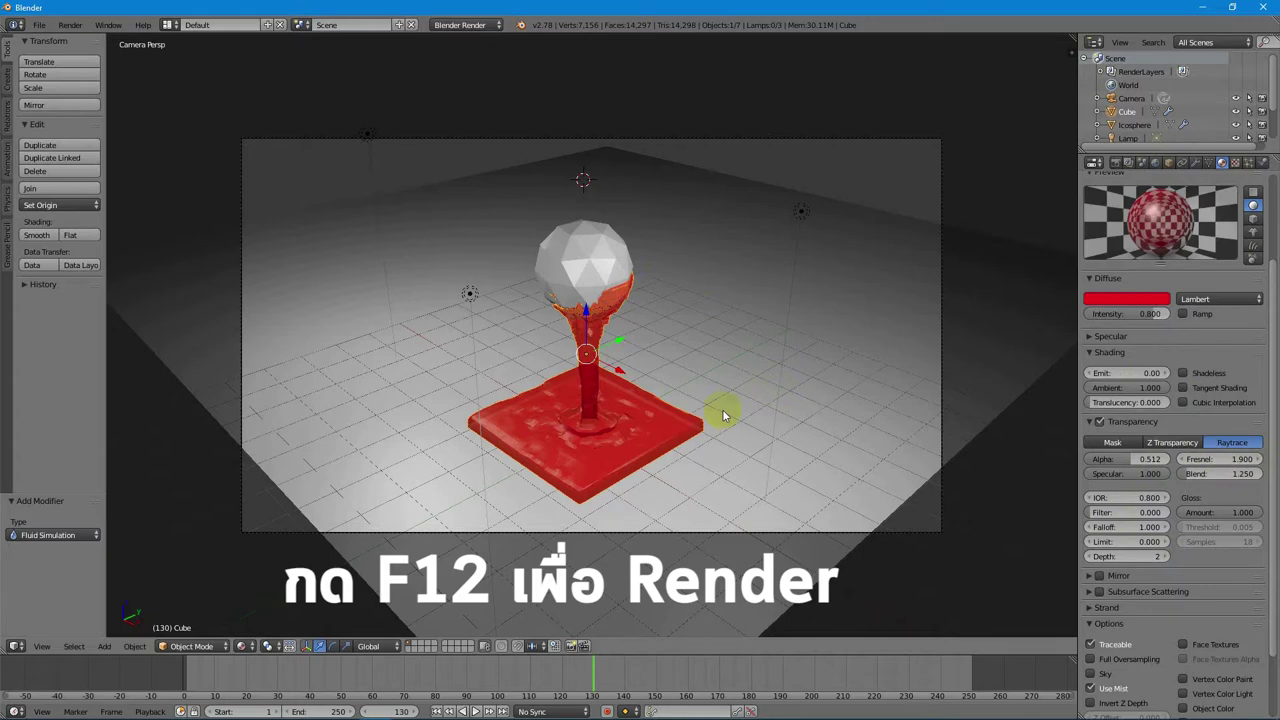
- Render frame 130 to check the transparent red fluid material, then return to the 3D view
key("F12")
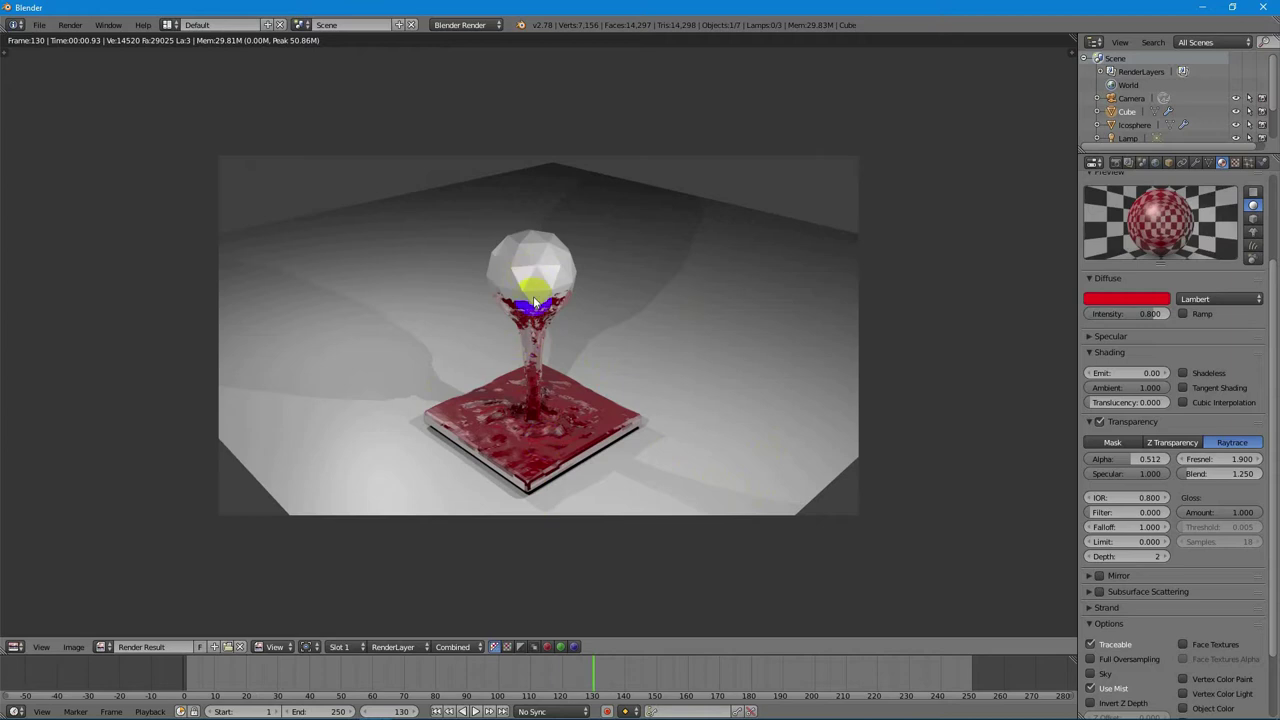
key("Escape")
- Apply smooth shading to the fluid mesh and render frame 130 to inspect its surface
right_click(586, 423)
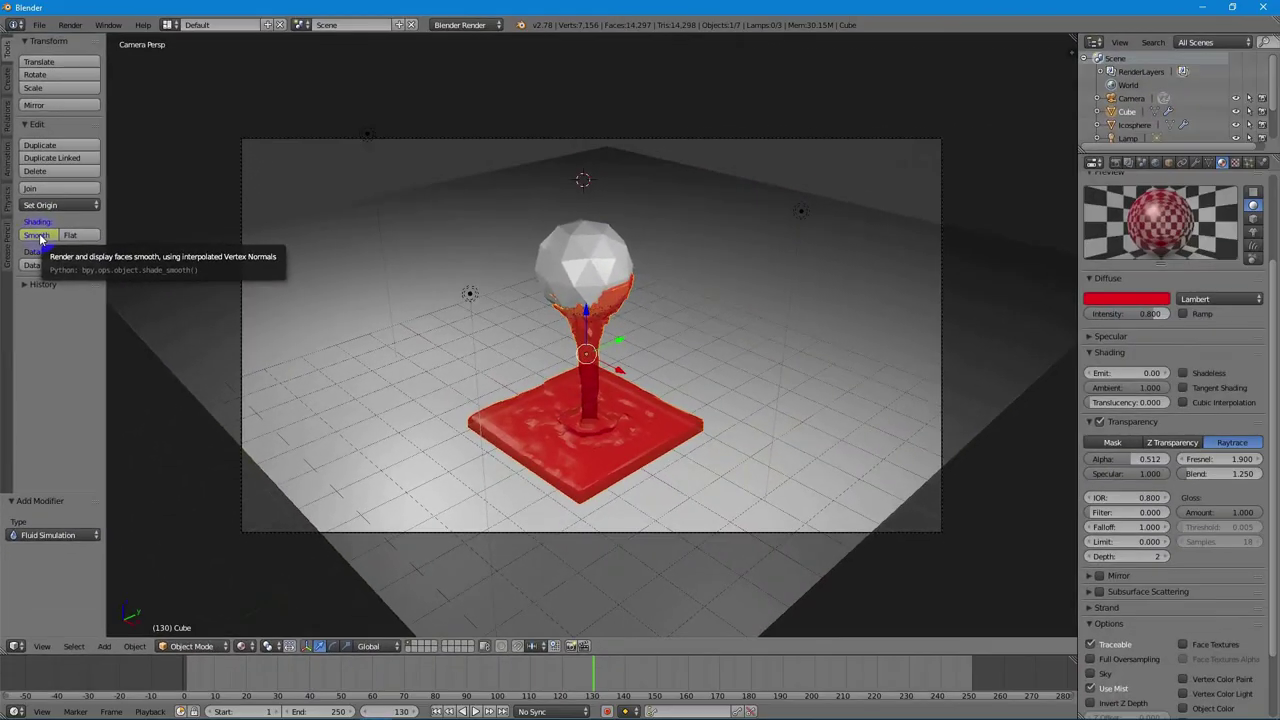
left_click(40, 236)
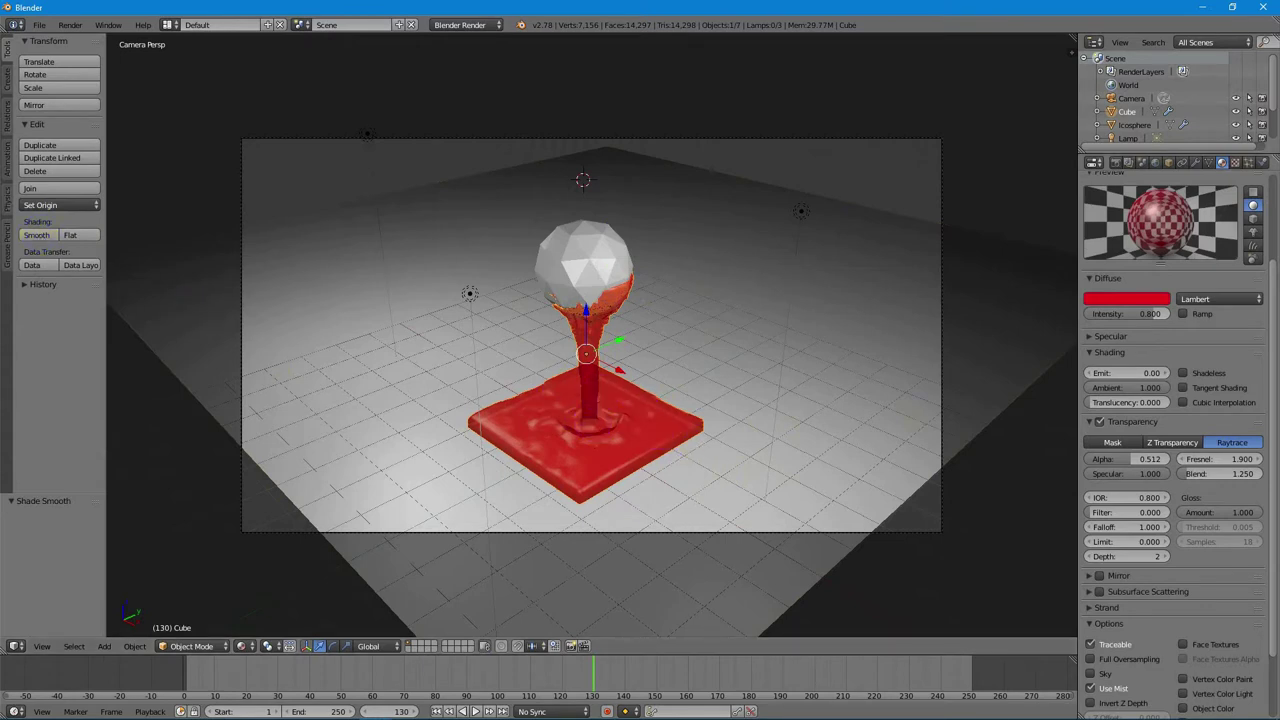
key("F12")
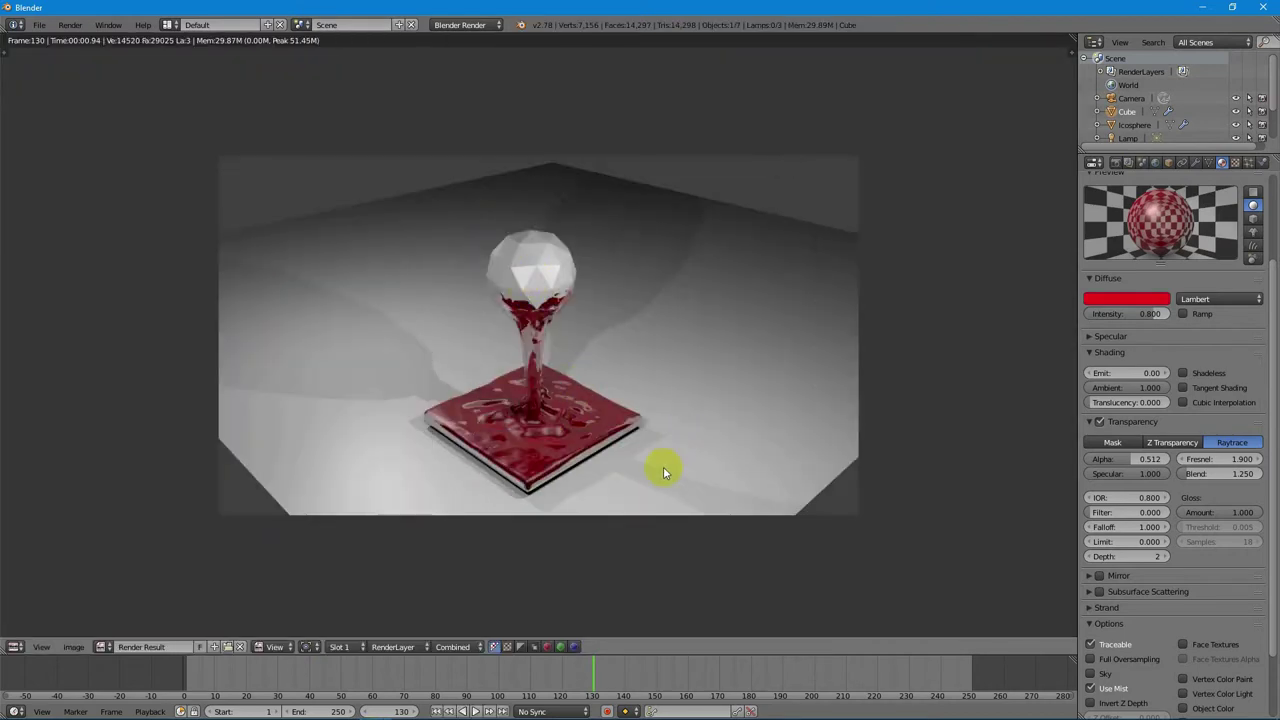
mouse_move(556, 288)
left_mouse_down()
mouse_move(537, 315)
mouse_move(533, 450)
left_mouse_up()
key("Escape")
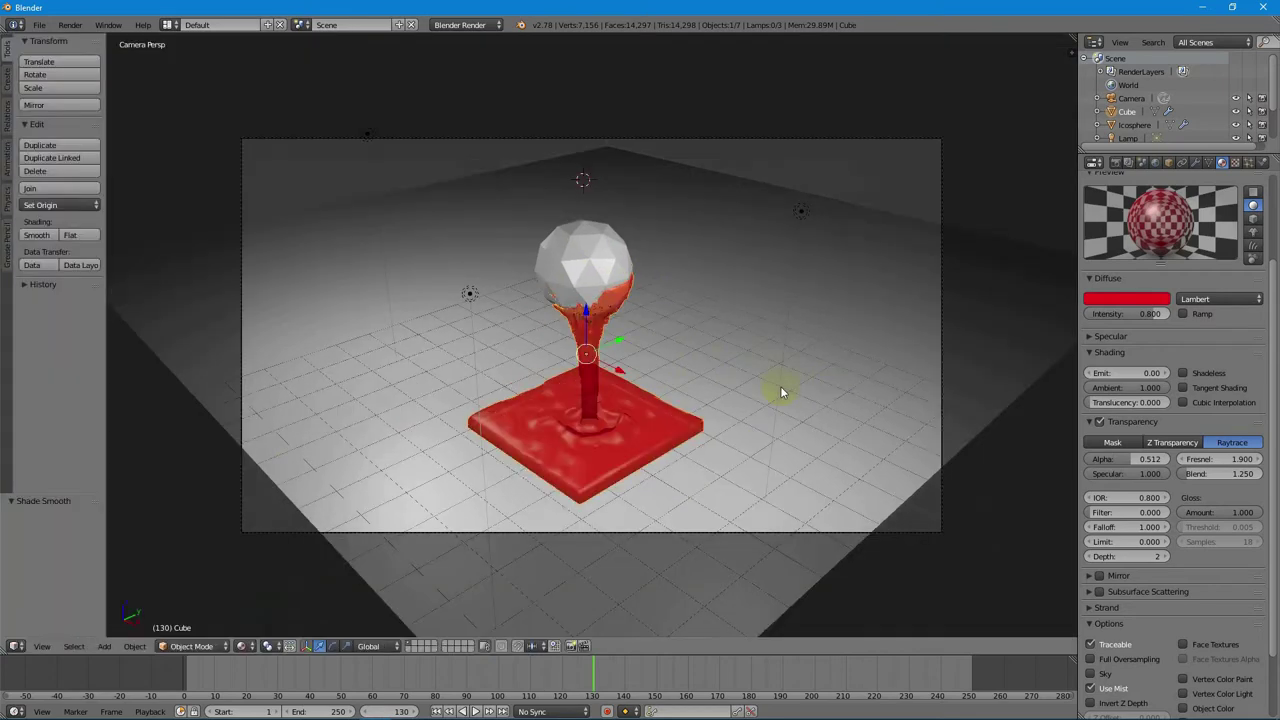
- Raise the ico sphere along the Z axis by about 3.677, out of the camera frame
right_click(585, 270)
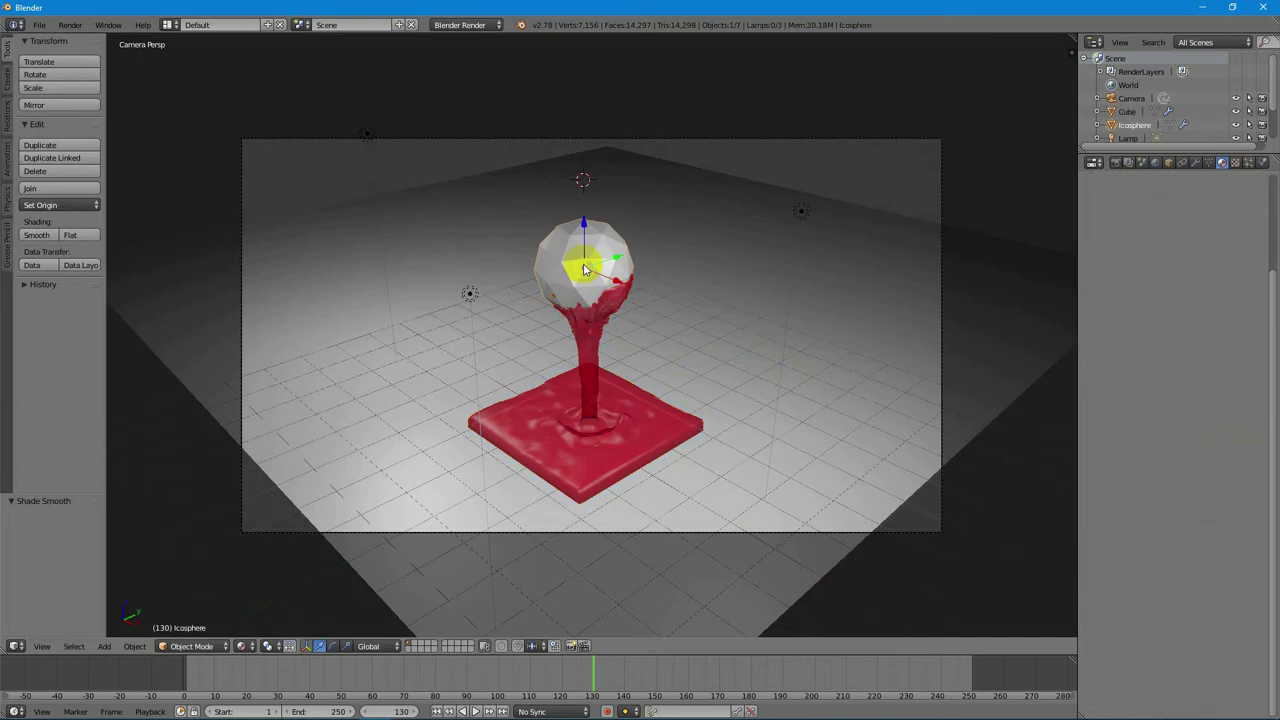
key("g")
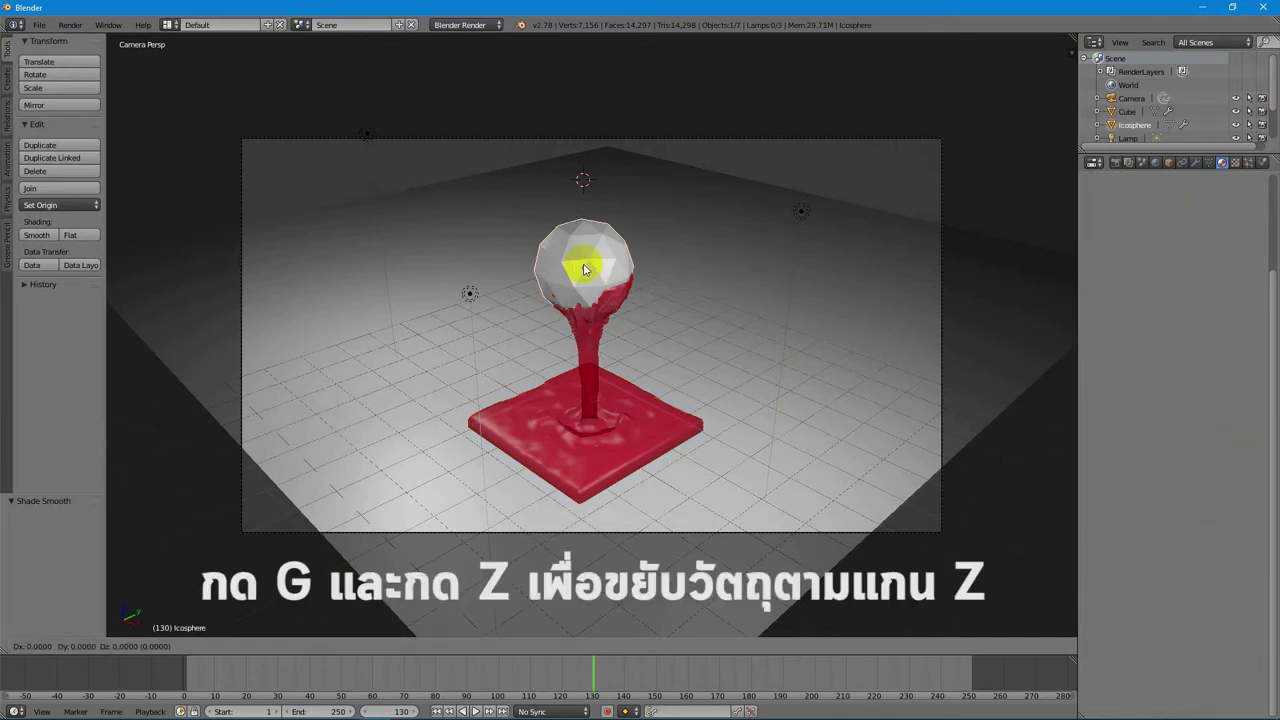
key("z")
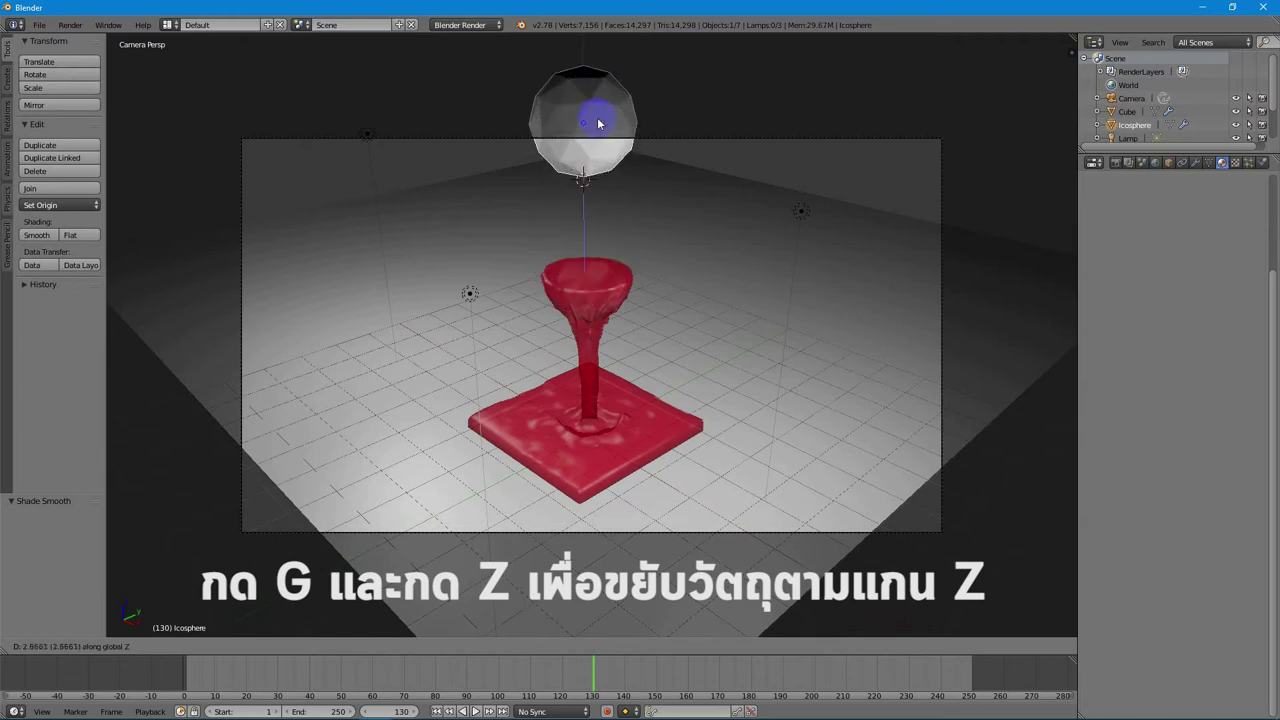
left_click(596, 72)
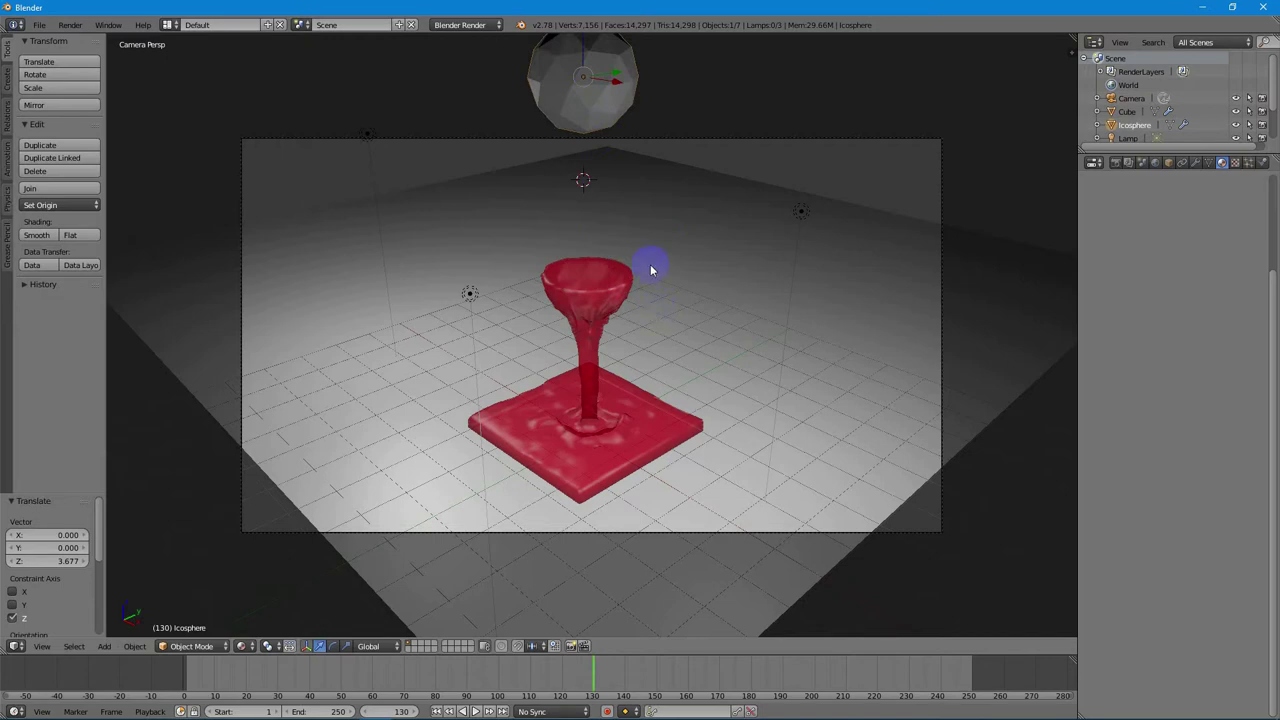
- Render frame 130 with the ico sphere out of the shot
left_click(591, 688)
mouse_move(591, 688)
left_mouse_down()
mouse_move(443, 690)
mouse_move(643, 695)
mouse_move(543, 695)
mouse_move(593, 700)
left_mouse_up()
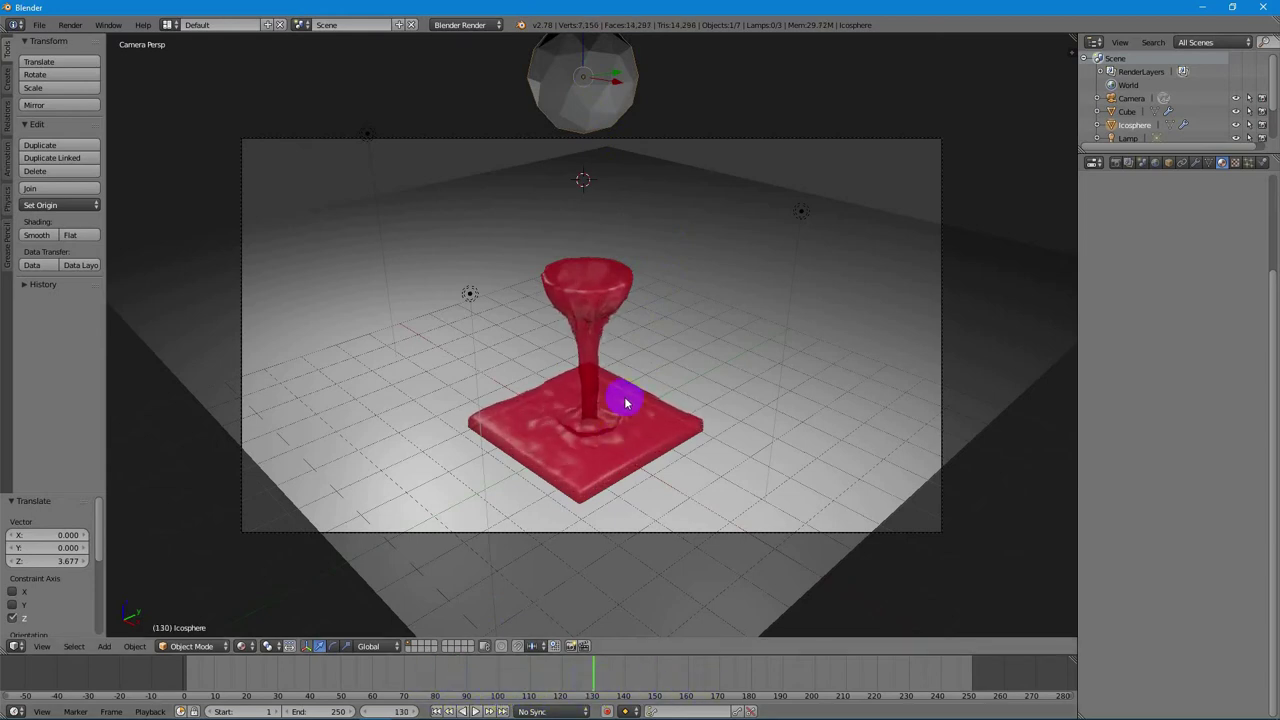
key("F12")
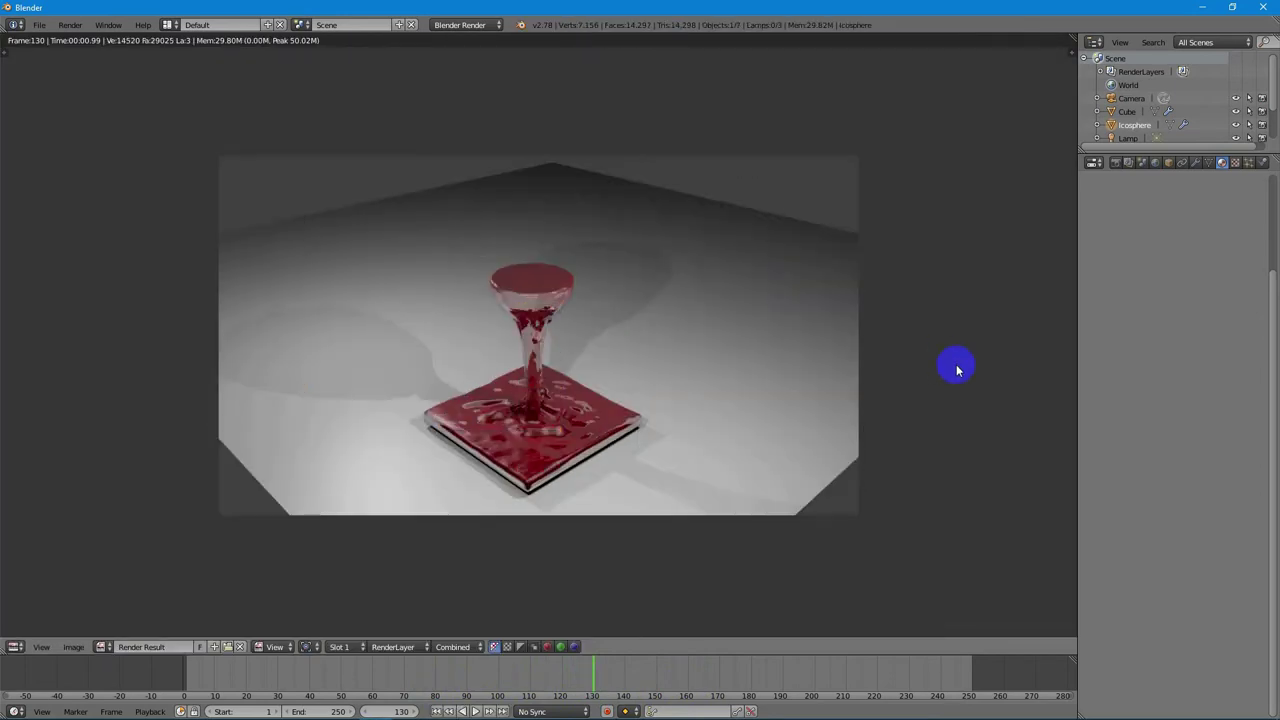